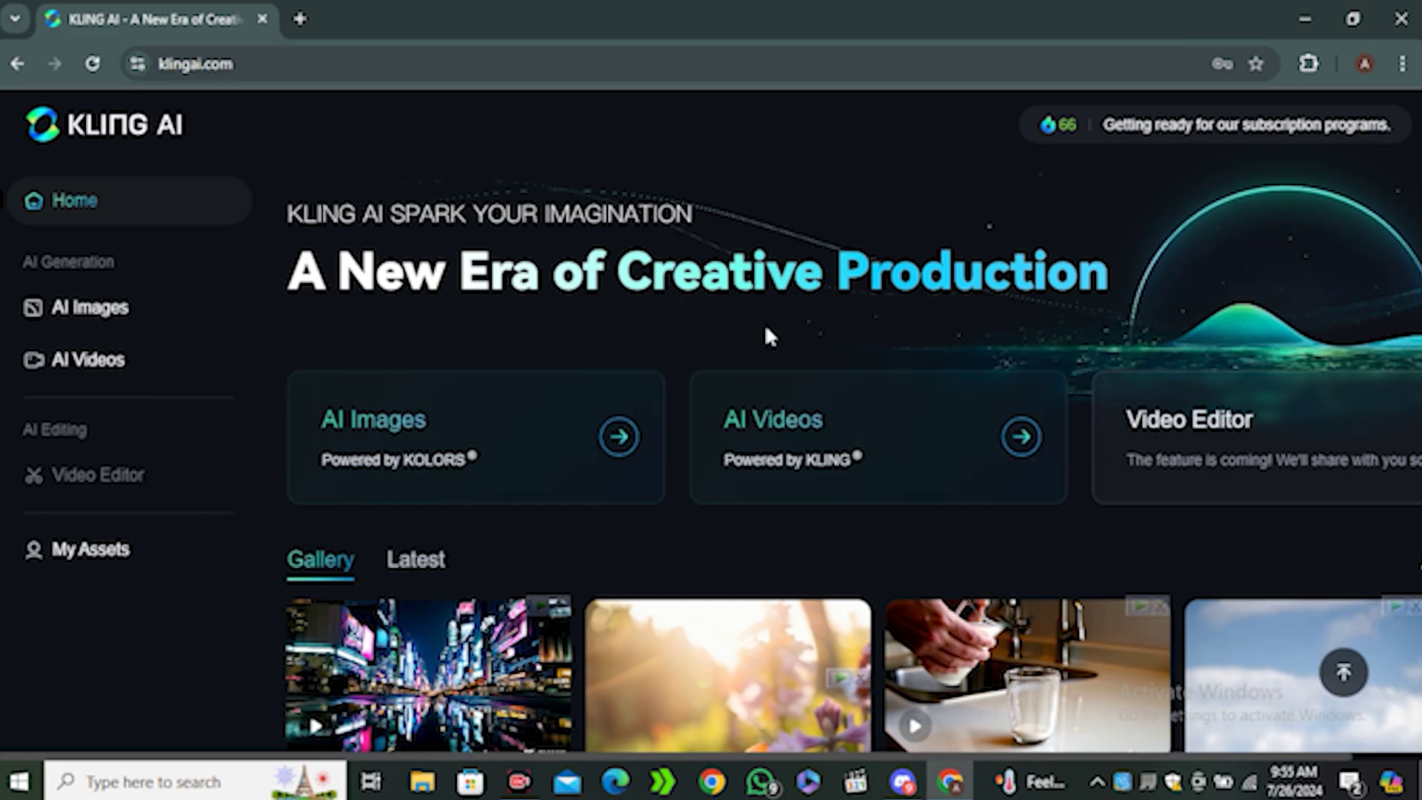
# Open the Text to Video creative space from the AI Videos card on Kling AI's home page.
pyautogui.scroll(-1, 556, 322)
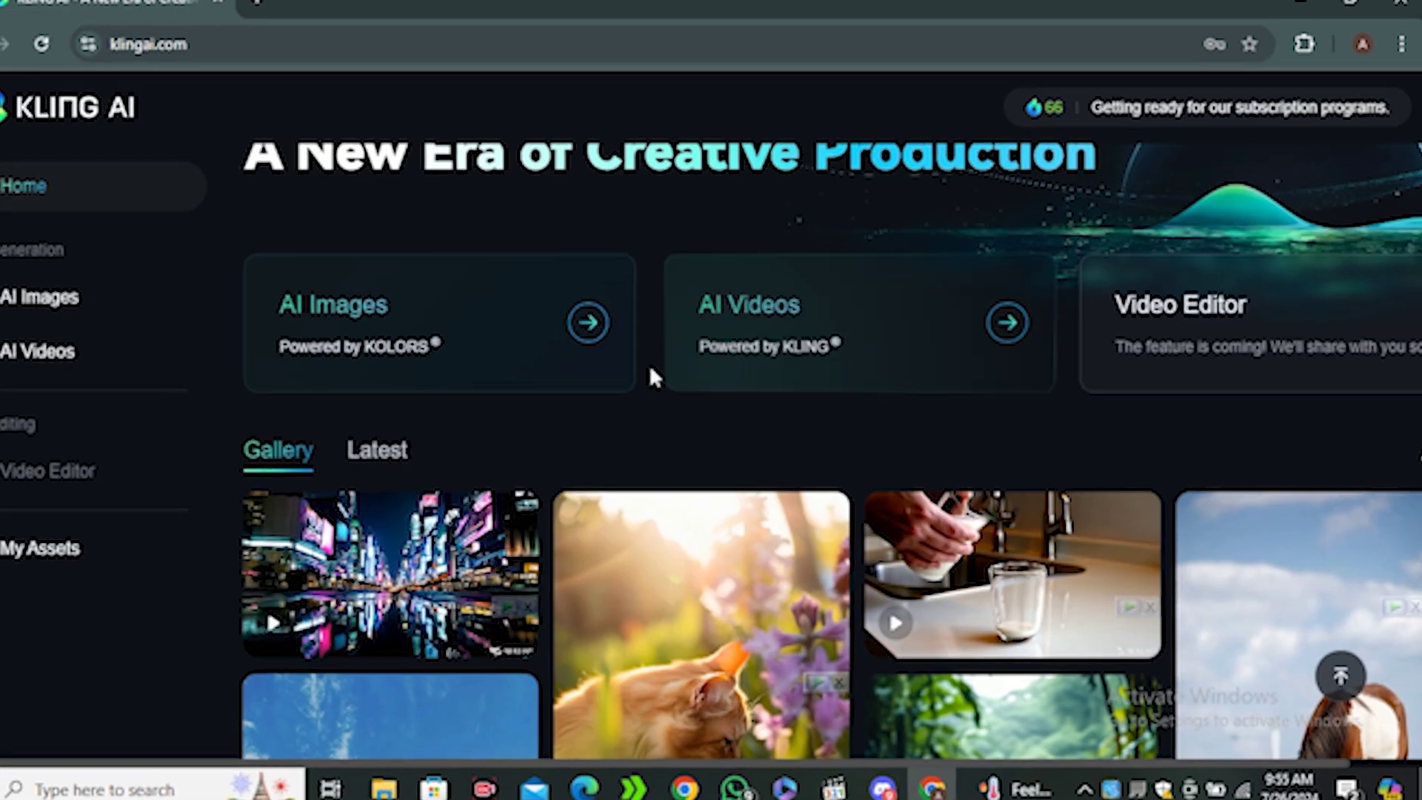
pyautogui.scroll(-3, 191, 360)
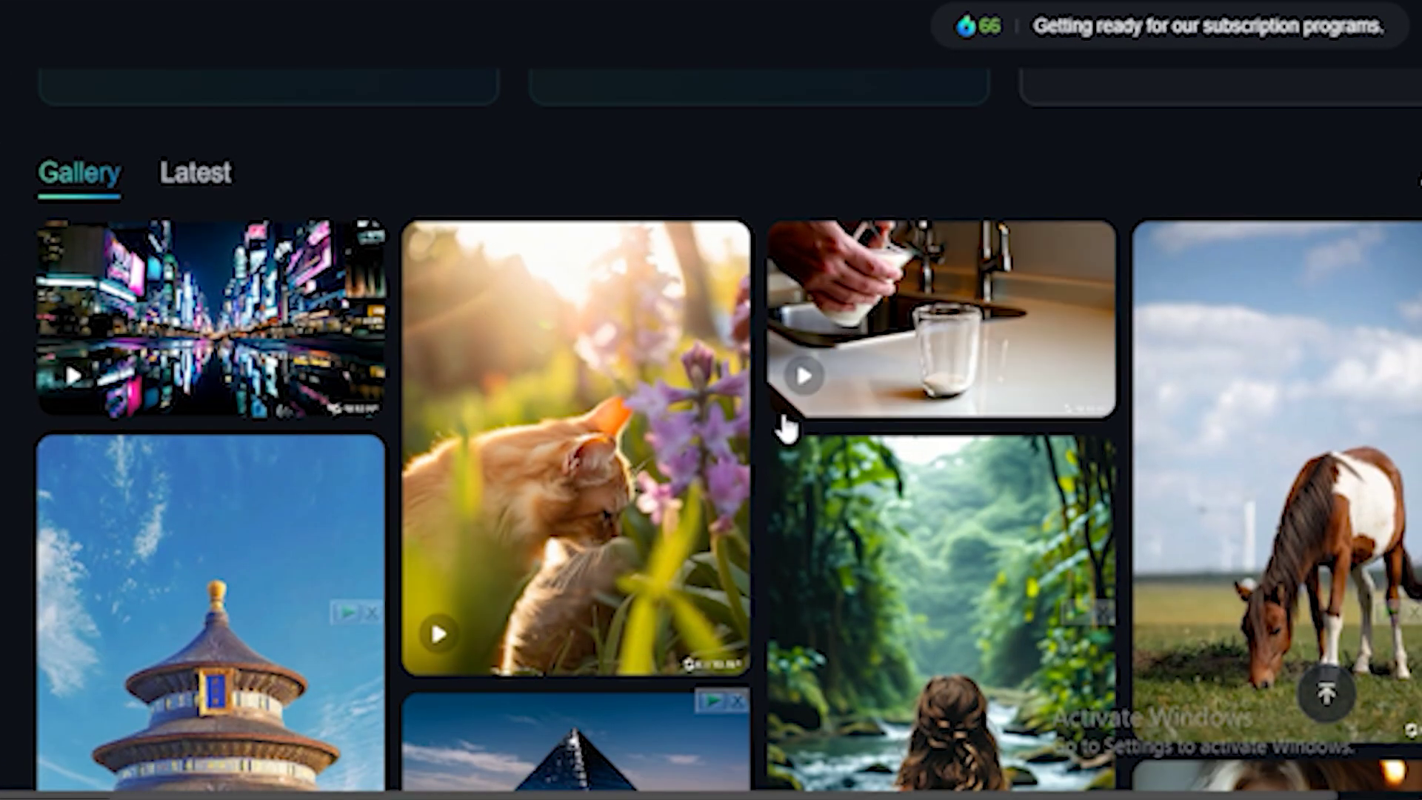
pyautogui.scroll(-8, 679, 463)
pyautogui.scroll(-3, 677, 457)
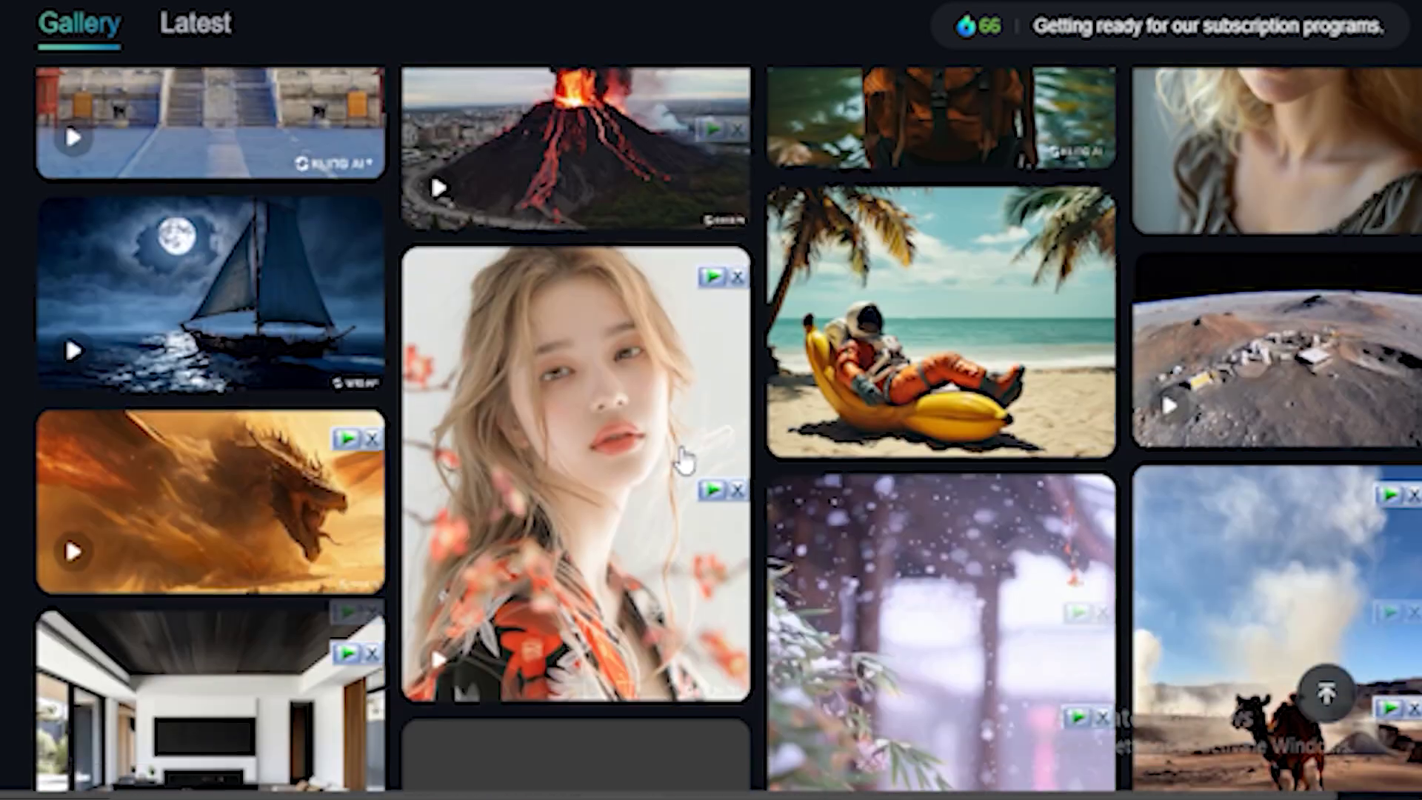
pyautogui.scroll(15, 676, 448)
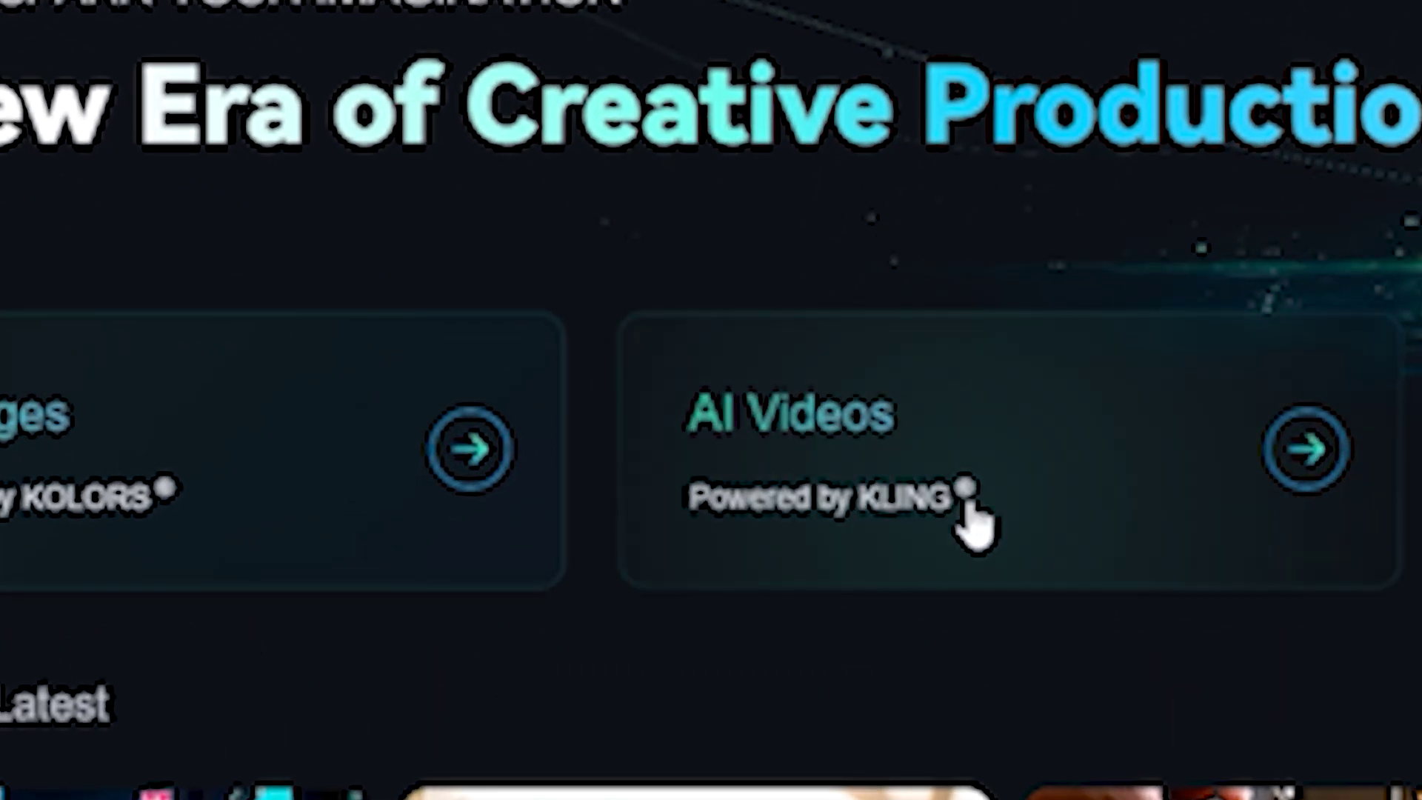
pyautogui.click(969, 507)
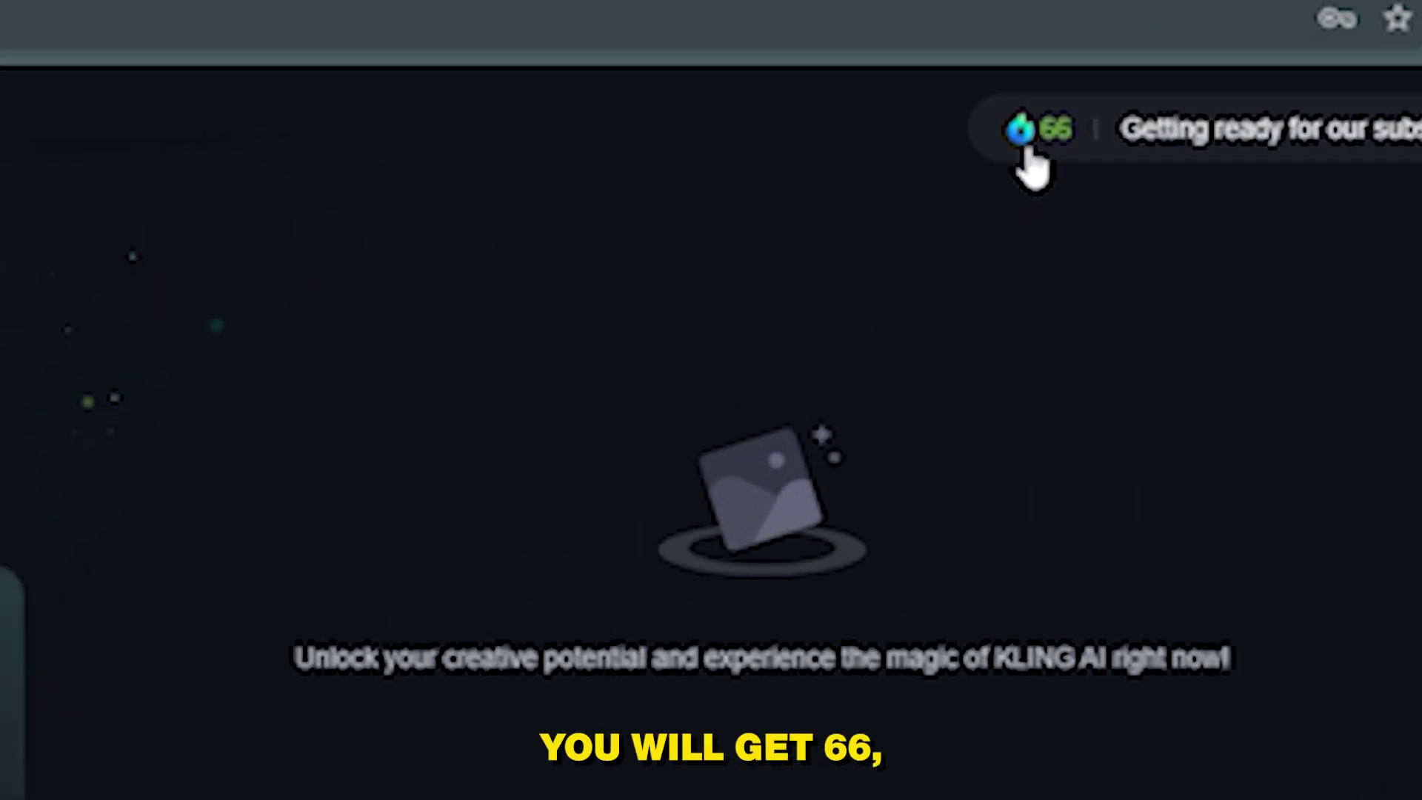
pyautogui.moveTo(1067, 140)
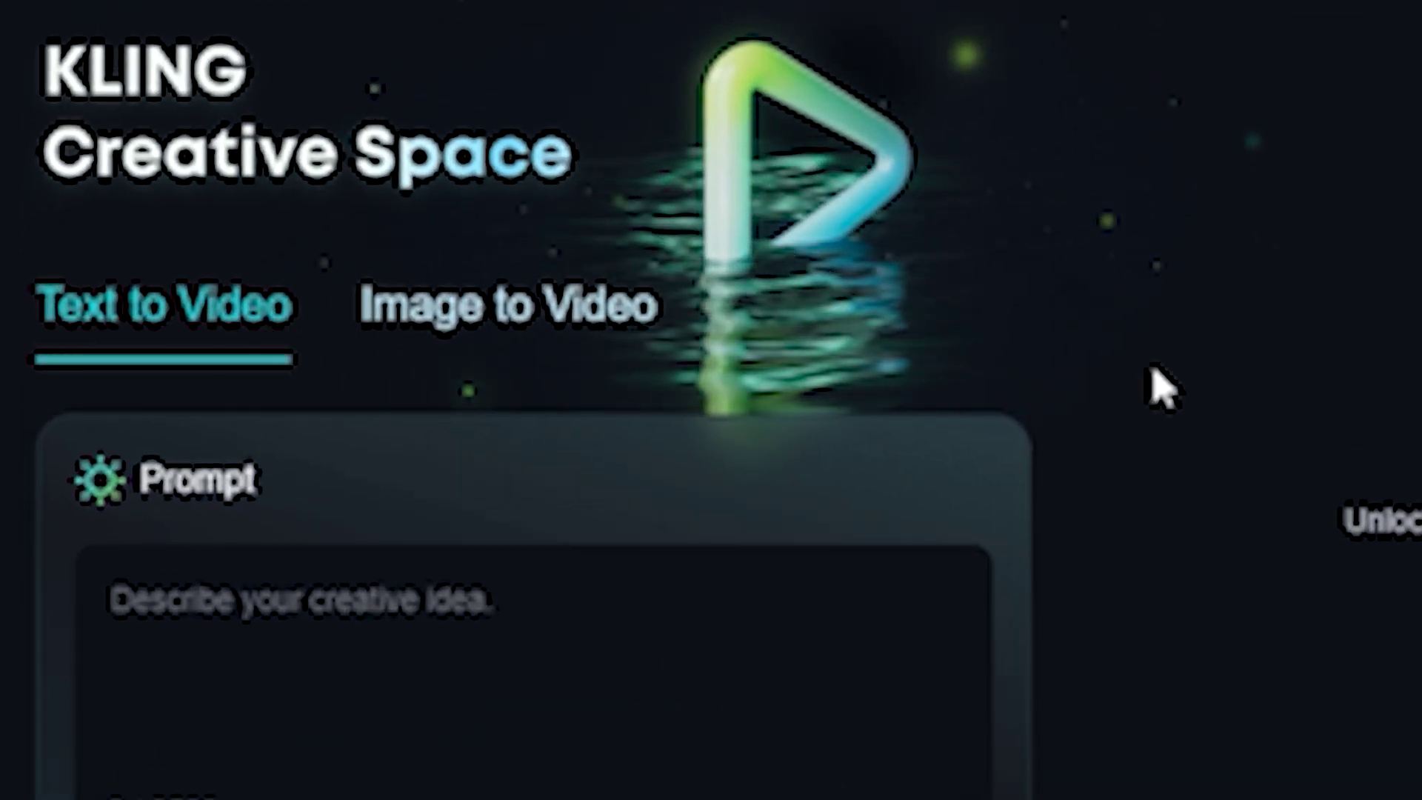
# Enter the prompt 'A man riding a dirl bike in a sahara desert , cinemati'.
pyautogui.scroll(-9, 223, 474)
pyautogui.scroll(6, 289, 438)
pyautogui.click(290, 409)
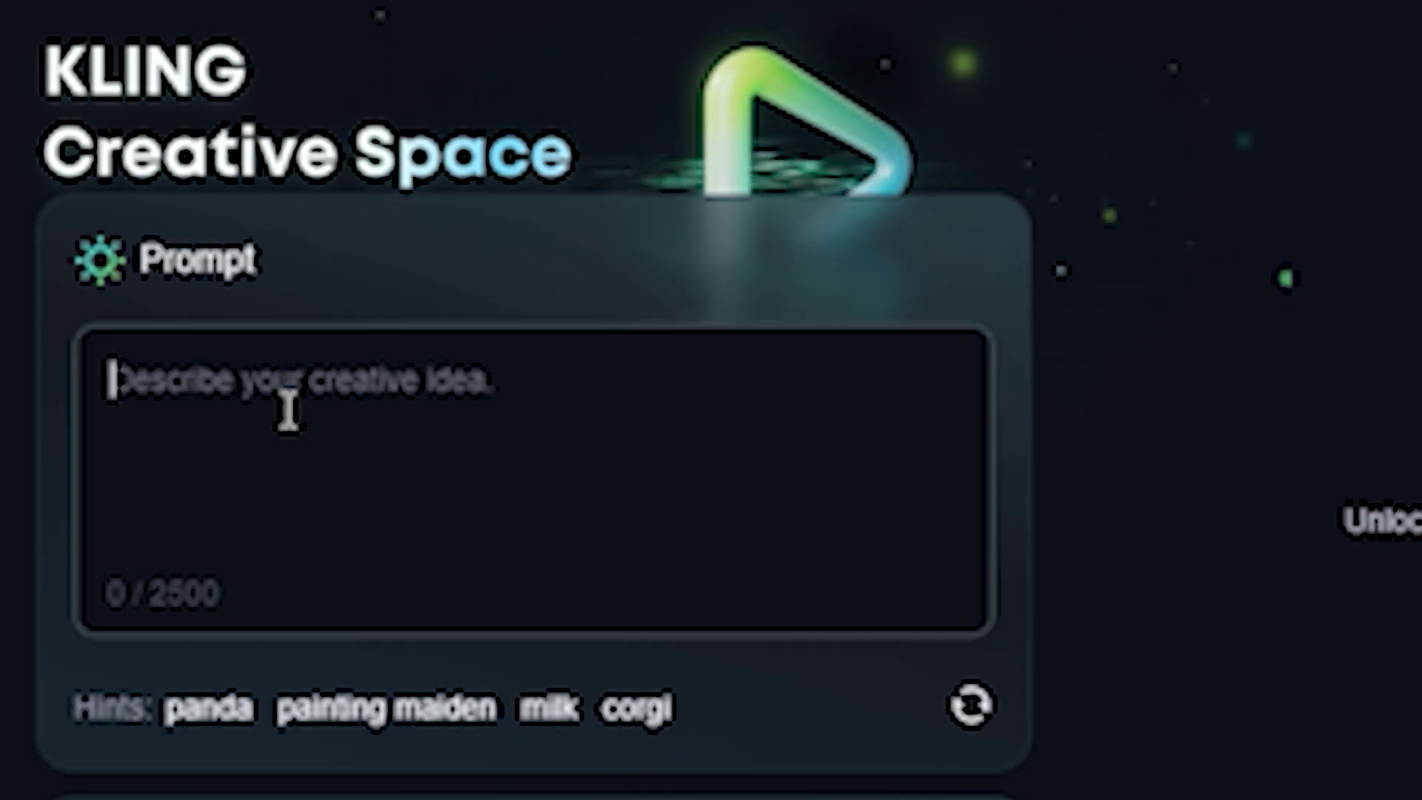
pyautogui.write('A')
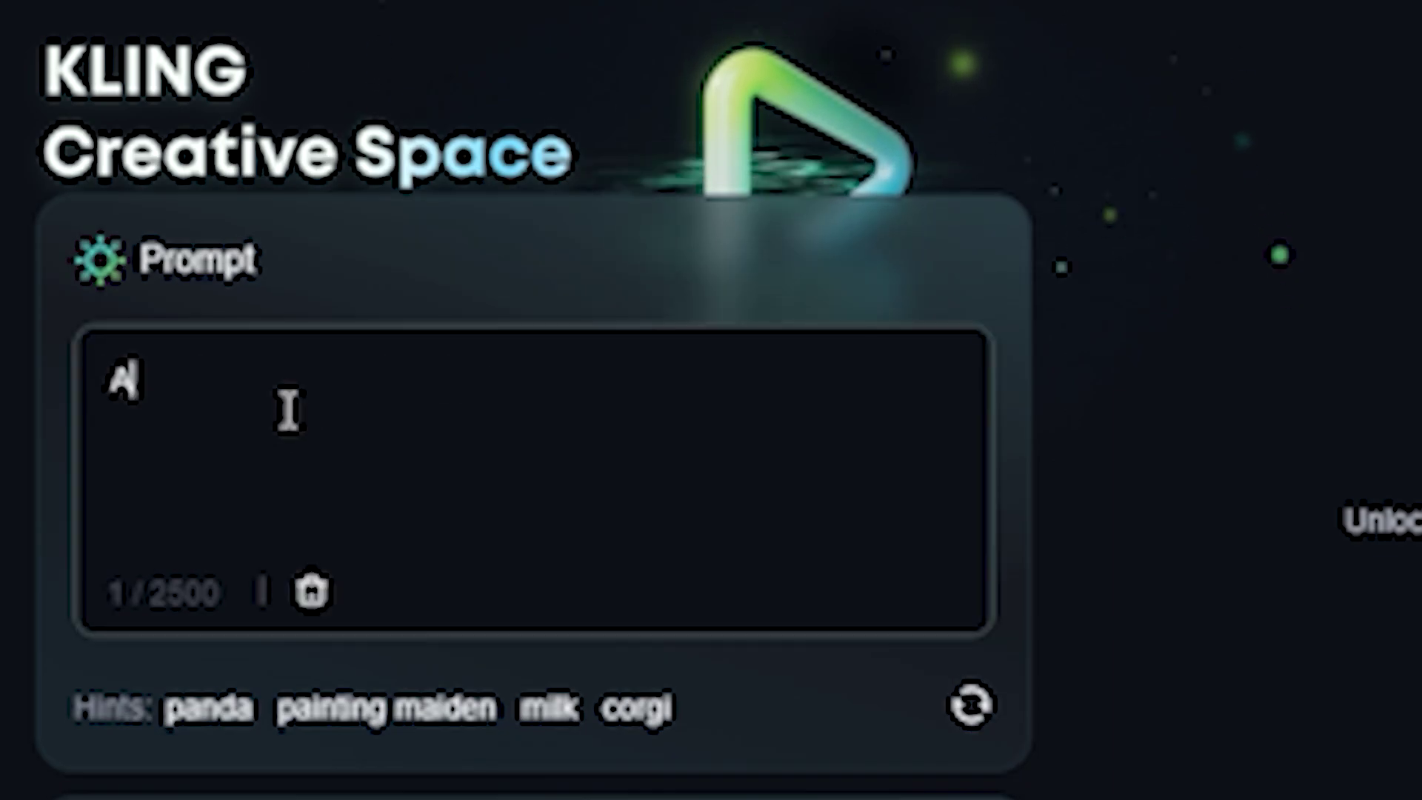
pyautogui.write(' man riding a dirl bike in a sa')
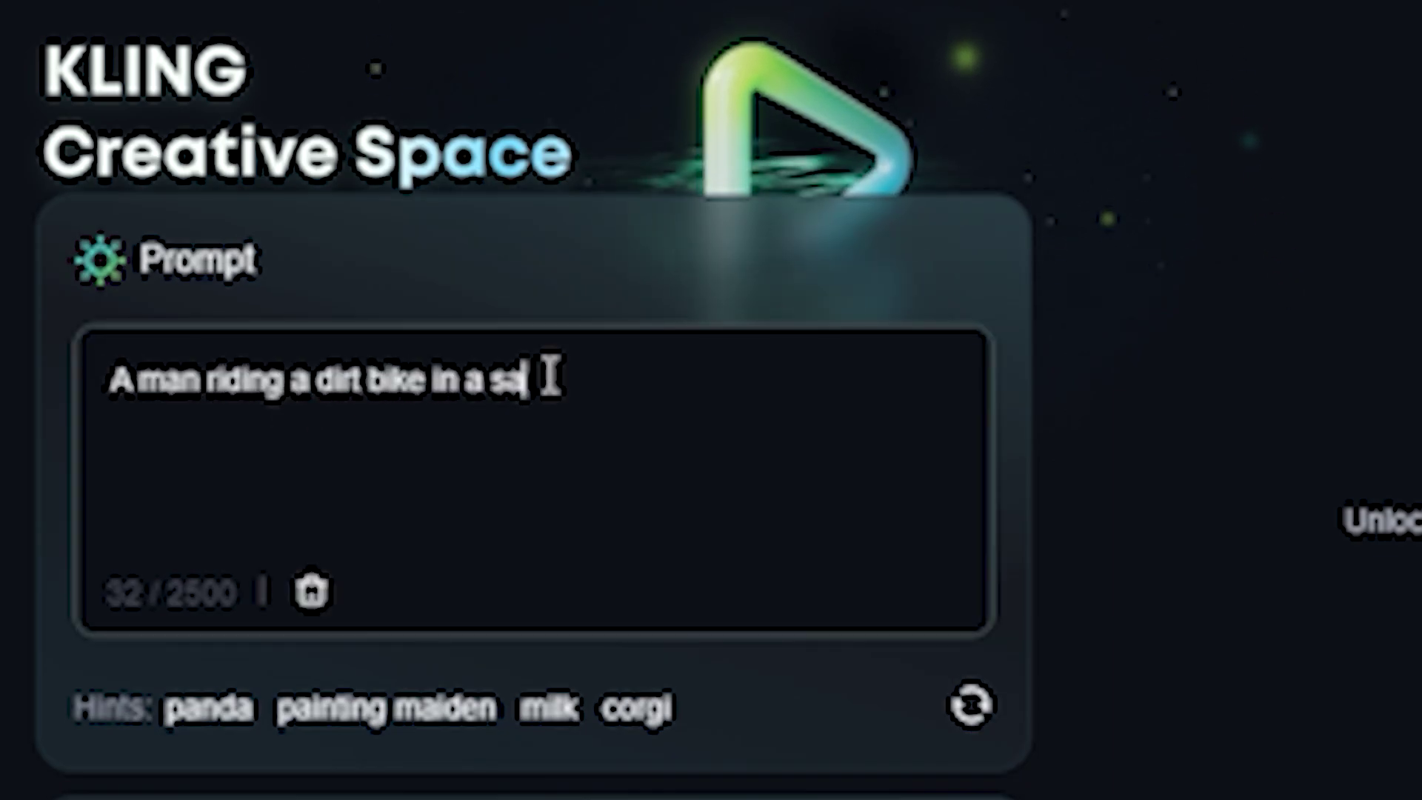
pyautogui.write('hara desert , cinemati')
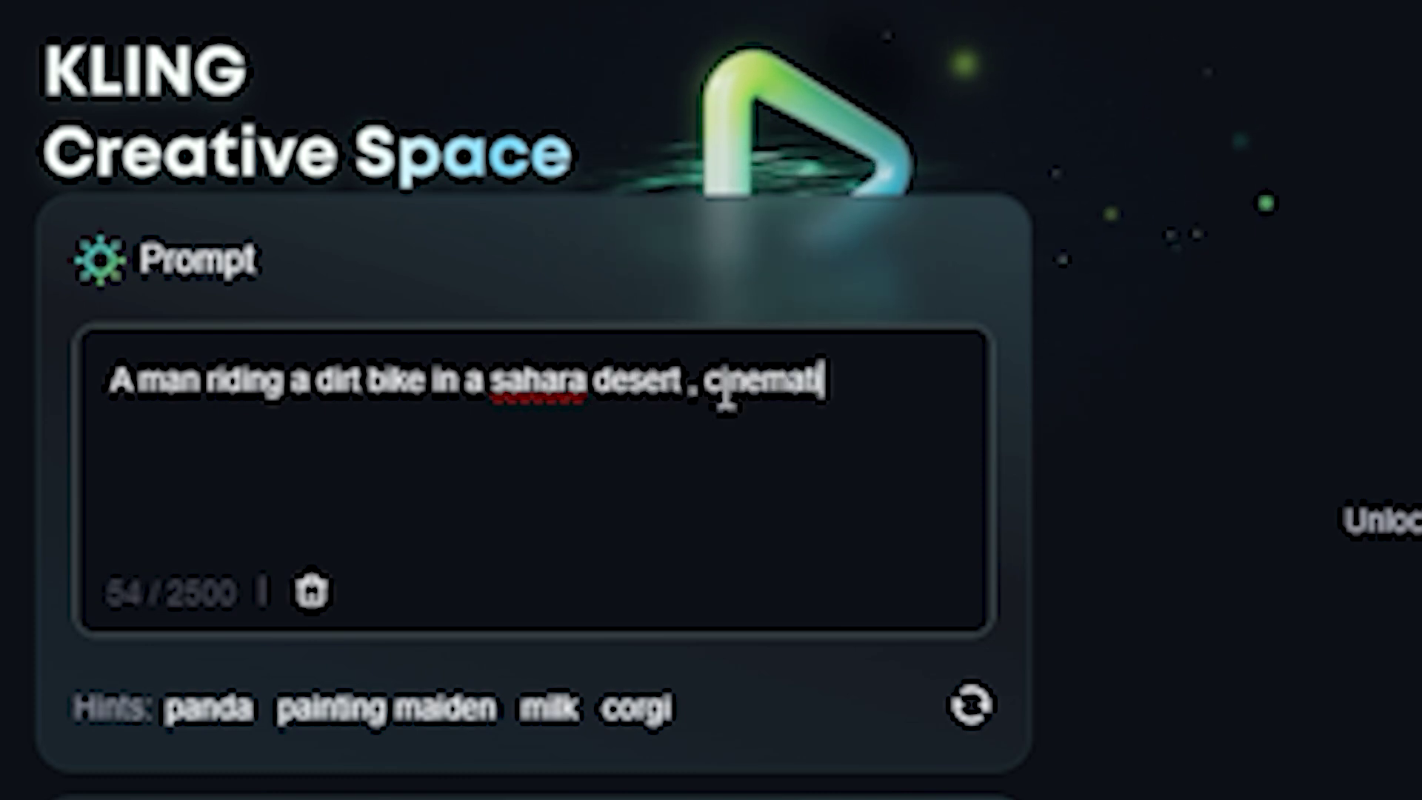
# Adjust the Creativity slider and check High Performance mode, 5s length and 16:9 ratio.
pyautogui.scroll(-3, 840, 408)
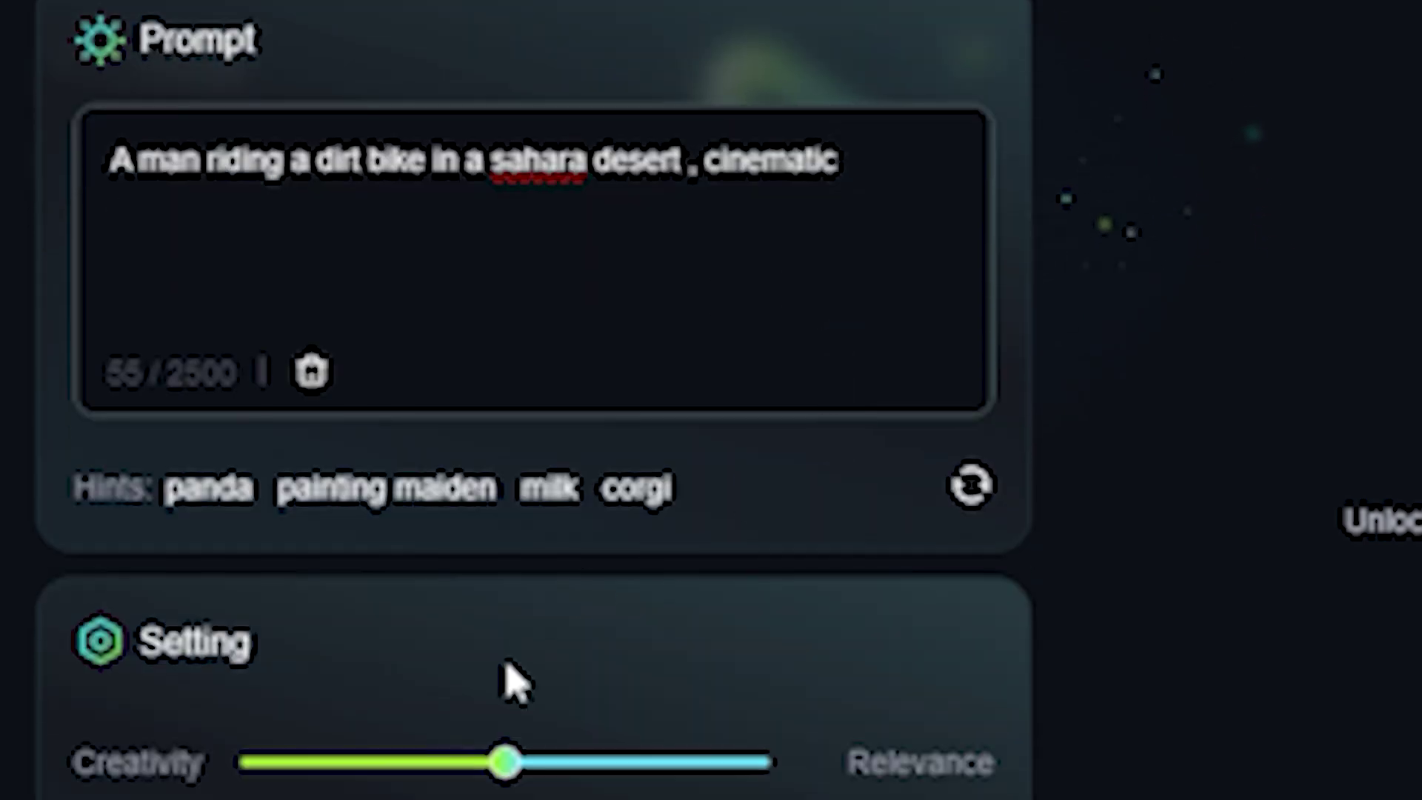
pyautogui.scroll(-3, 519, 697)
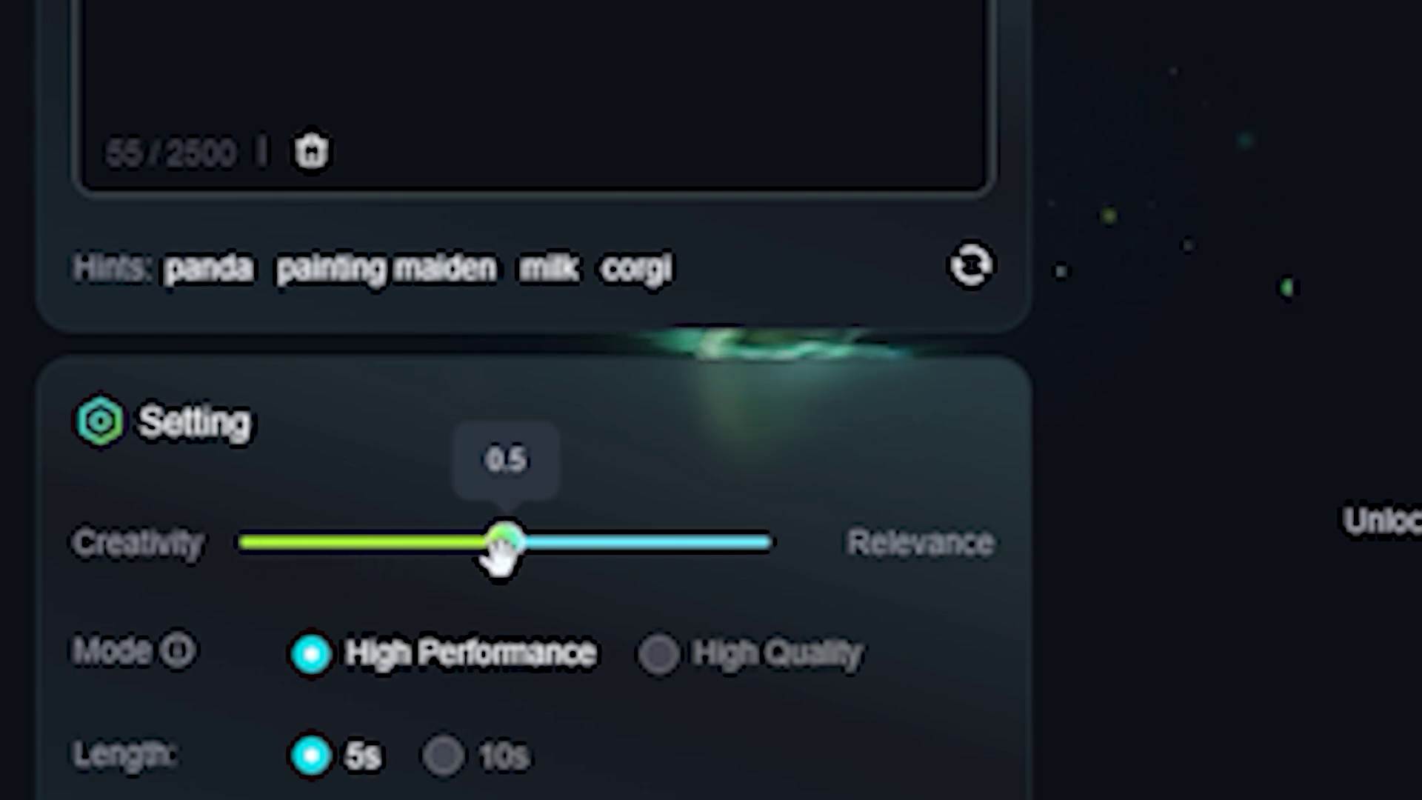
pyautogui.moveTo(503, 554)
pyautogui.mouseDown()
pyautogui.moveTo(745, 551)
pyautogui.moveTo(571, 613)
pyautogui.moveTo(509, 581)
pyautogui.mouseUp()
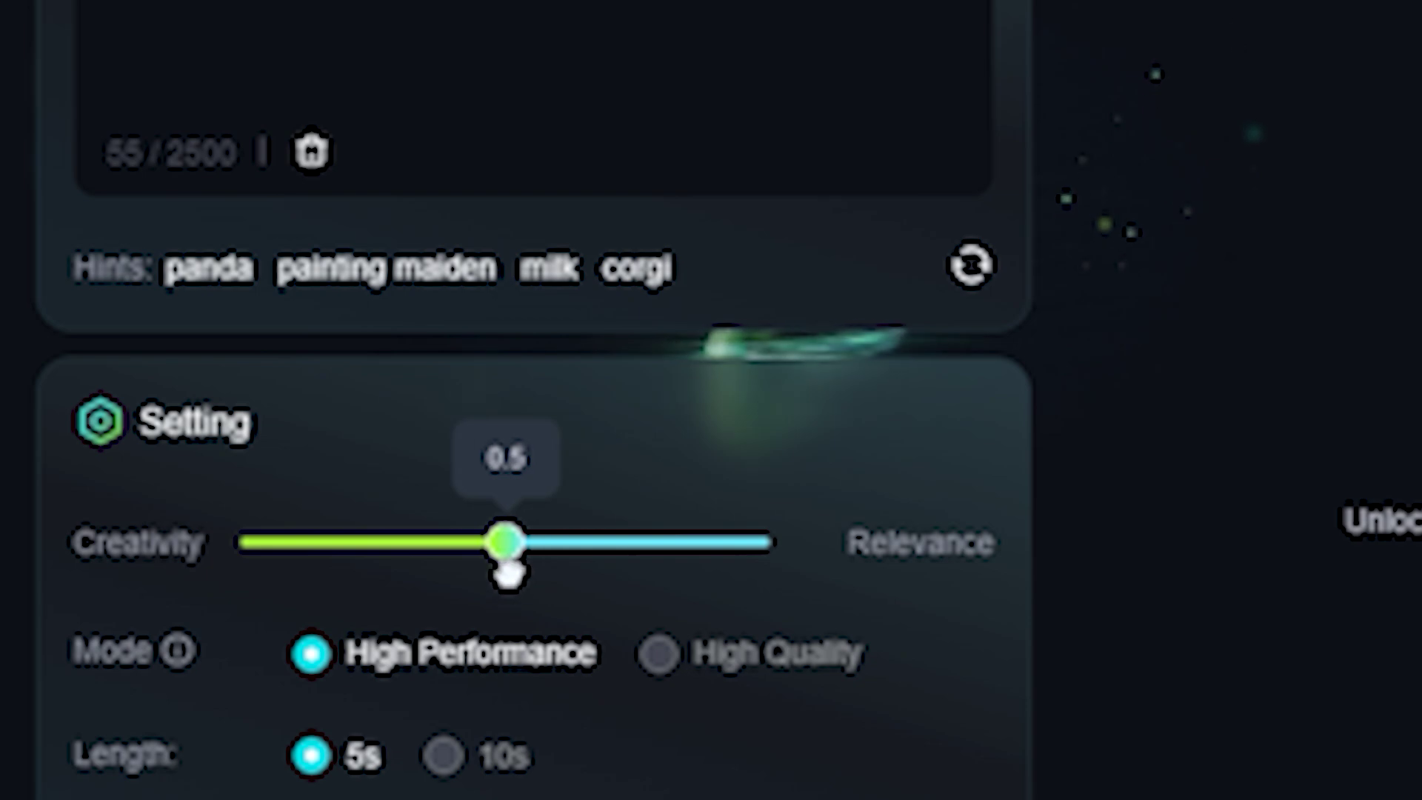
pyautogui.scroll(-3, 903, 597)
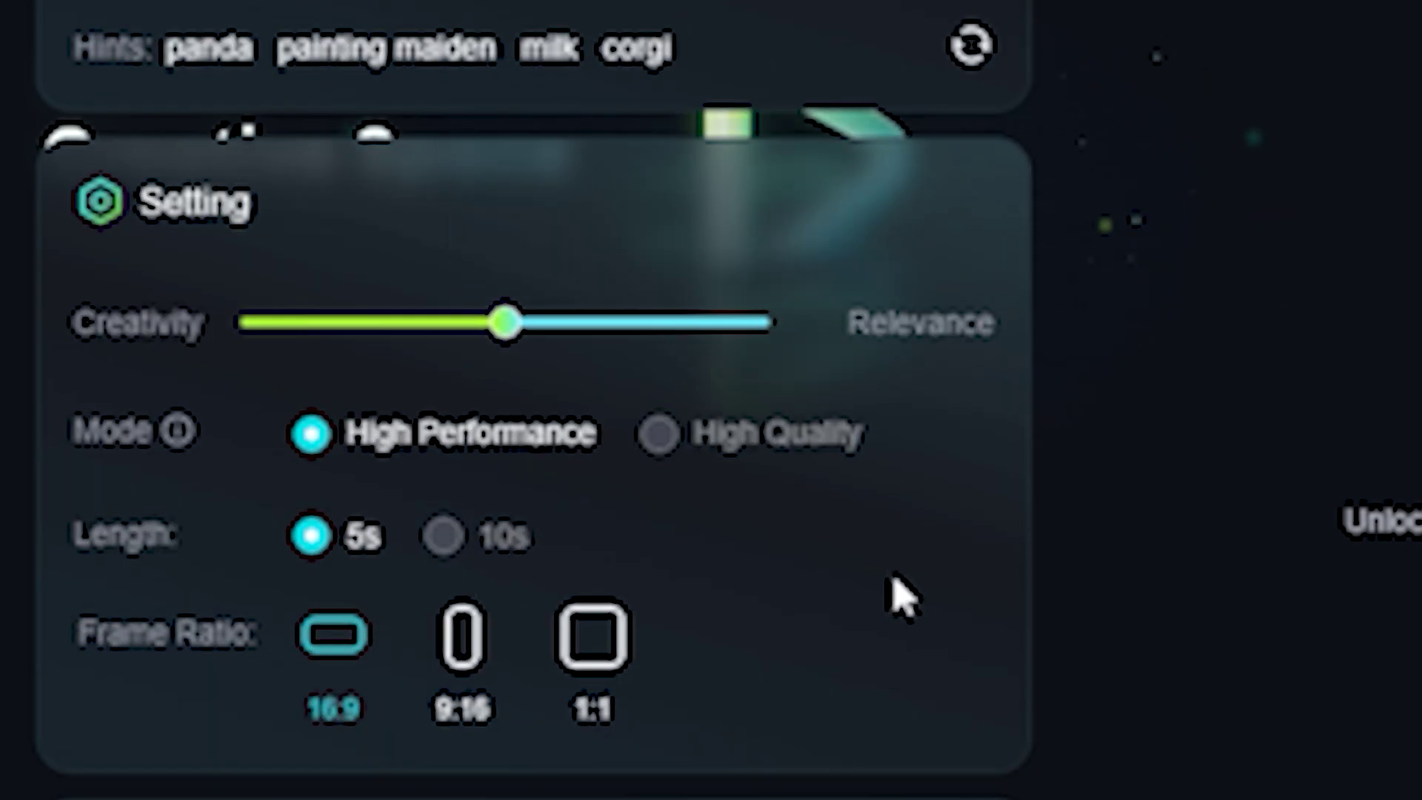
pyautogui.moveTo(657, 469)
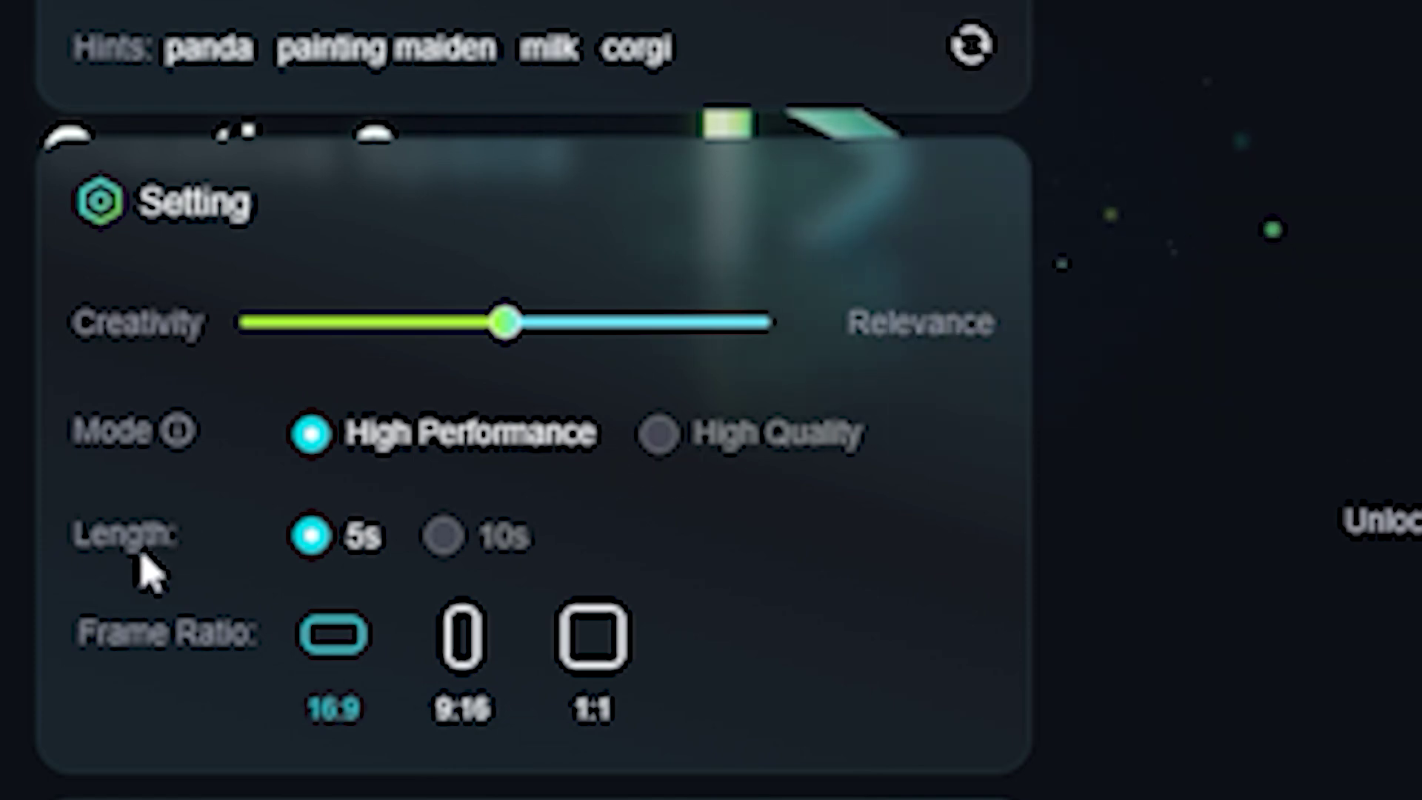
pyautogui.moveTo(507, 572)
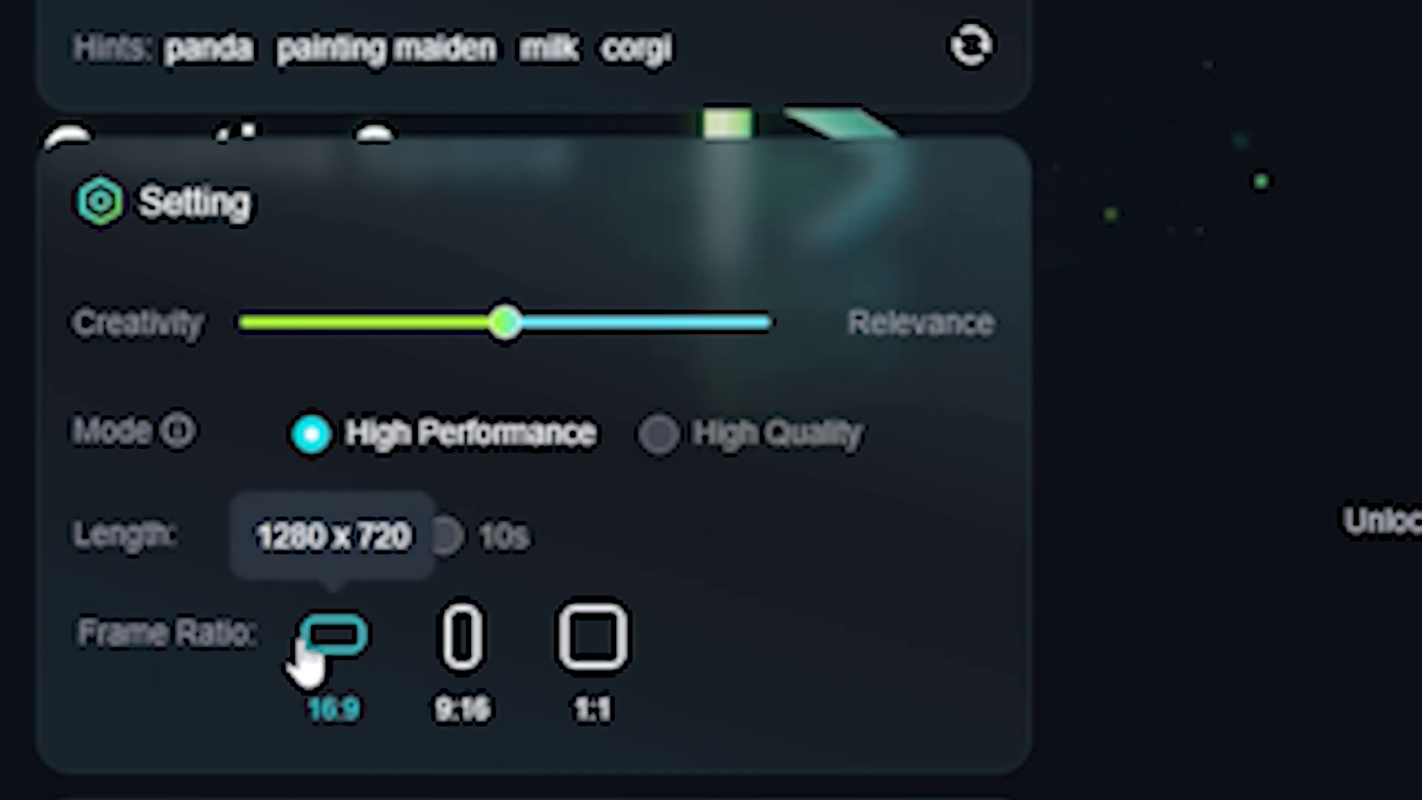
pyautogui.scroll(-3, 370, 681)
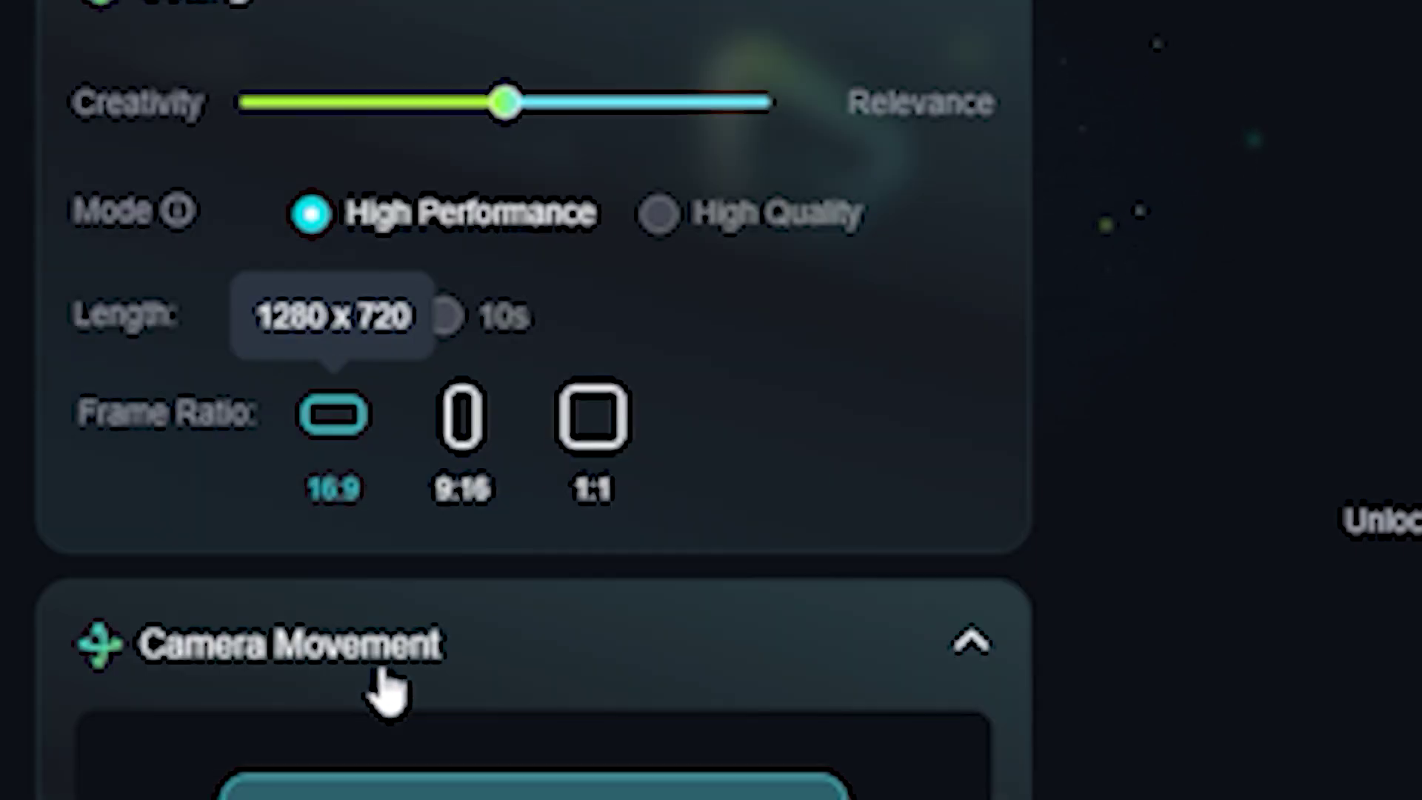
pyautogui.scroll(-8, 385, 689)
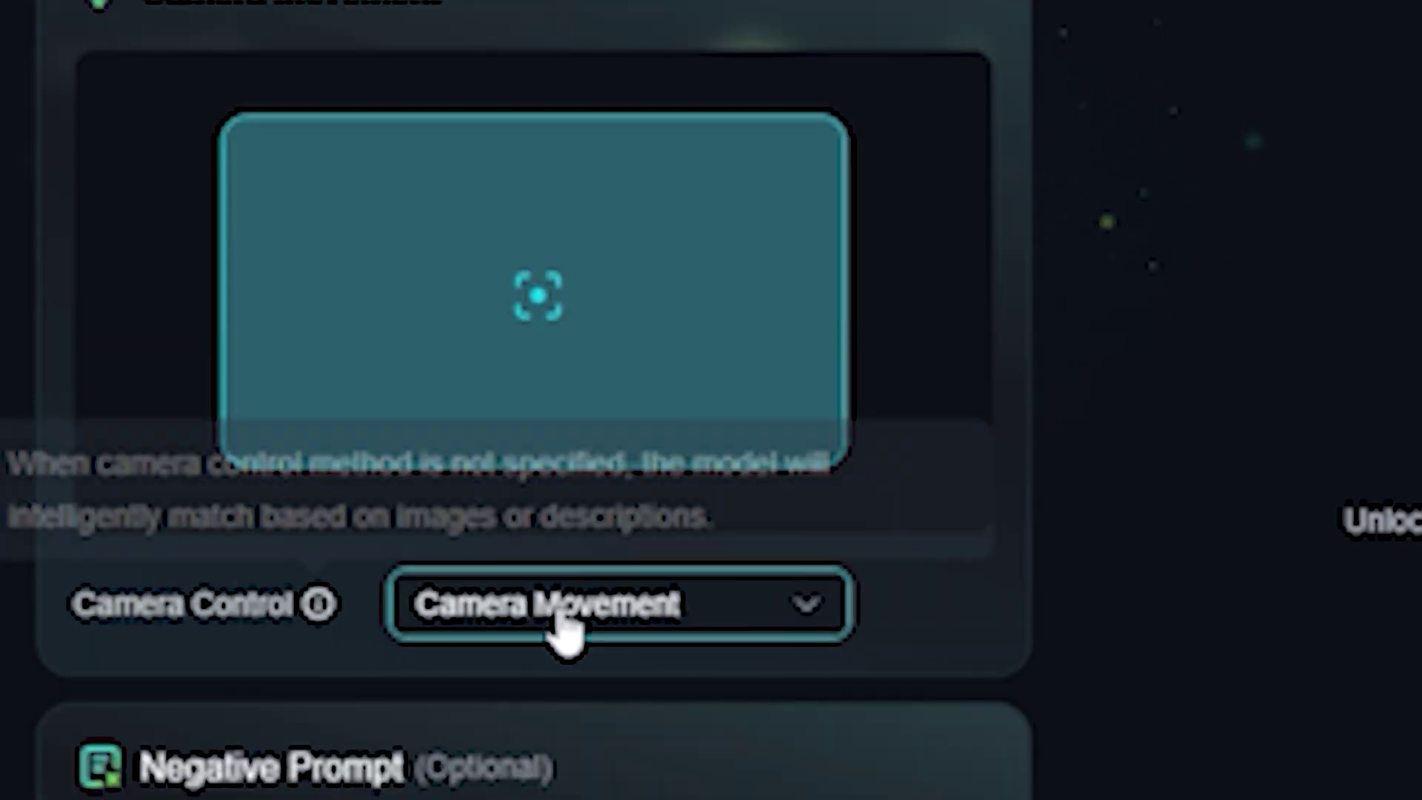
pyautogui.click(558, 625)
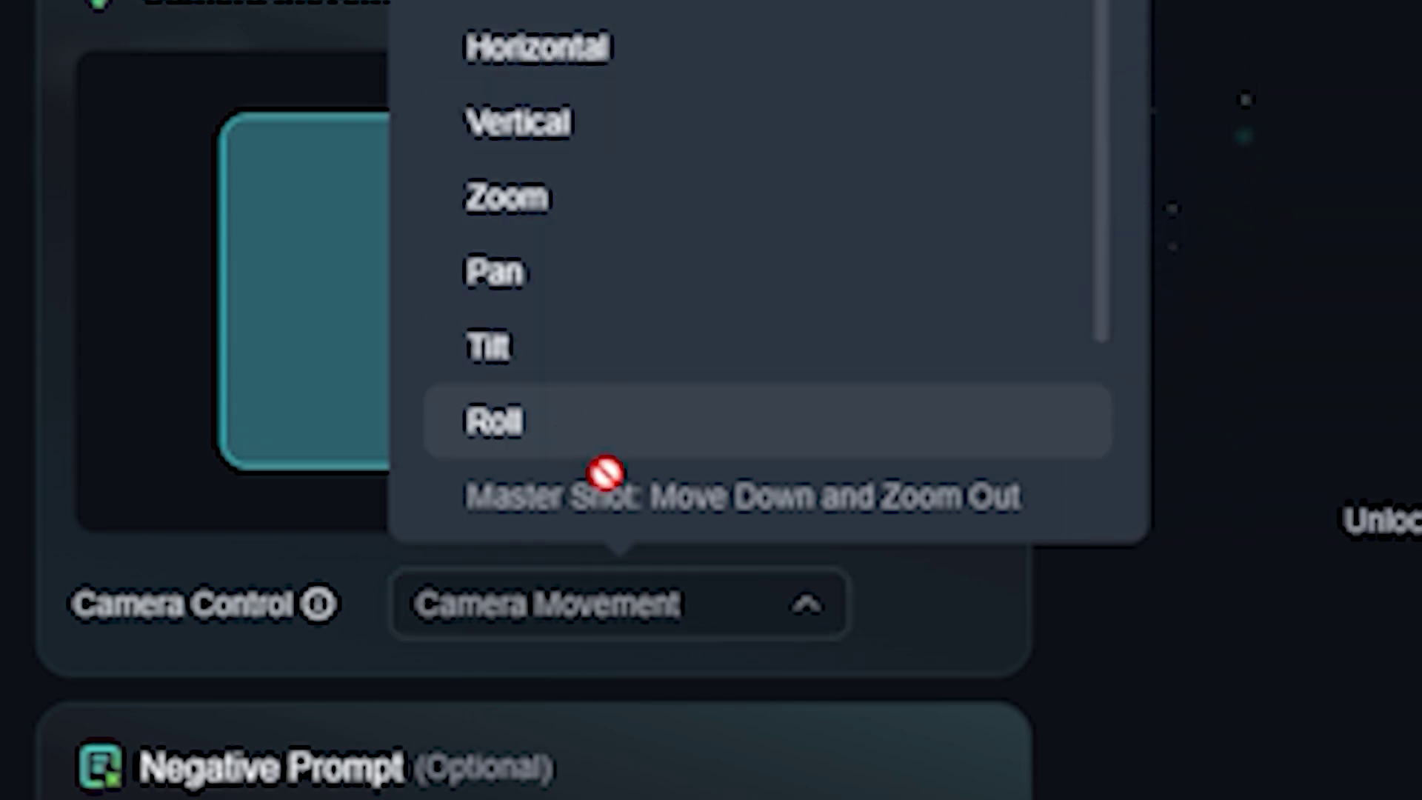
pyautogui.moveTo(606, 472)
pyautogui.scroll(-3, 605, 472)
pyautogui.scroll(-3, 963, 652)
pyautogui.click(313, 712)
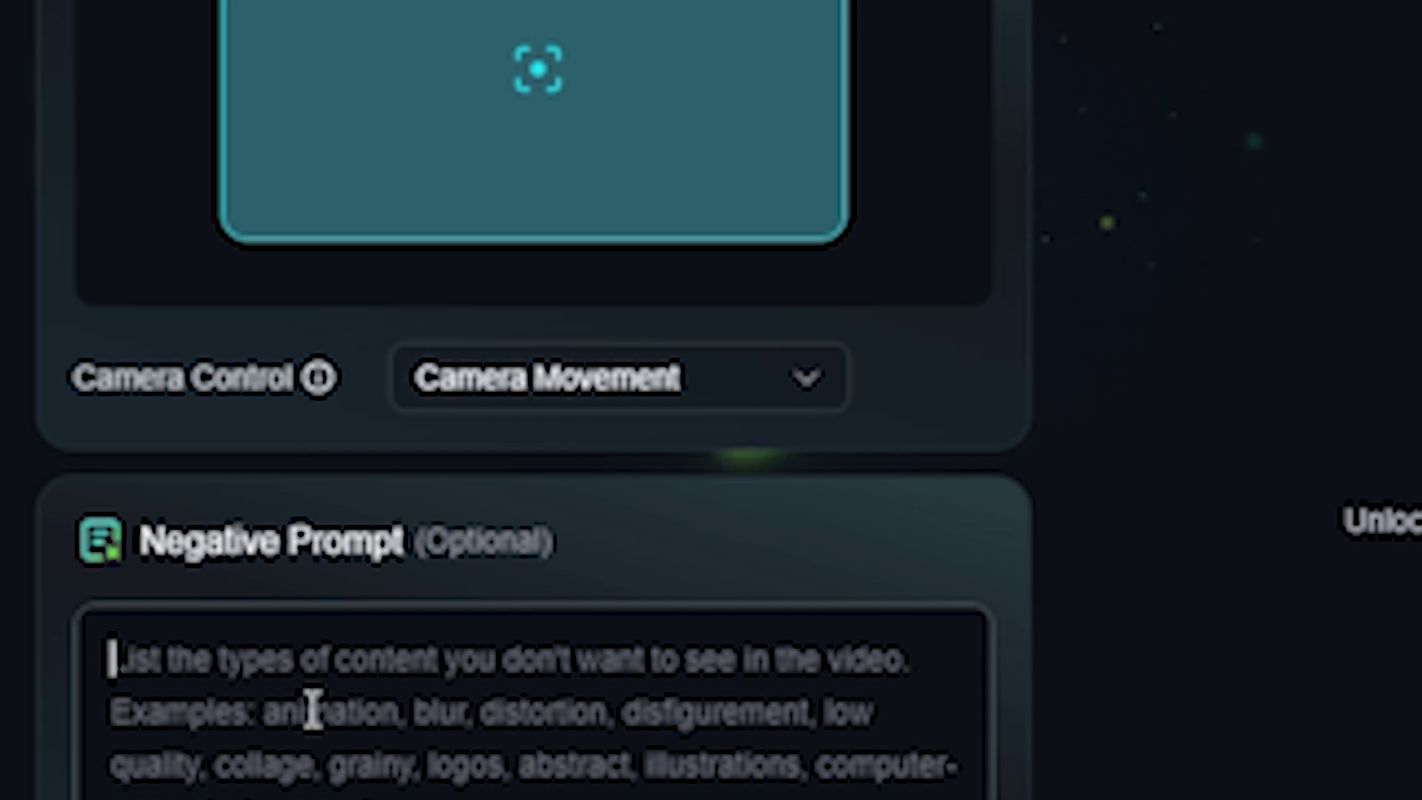
# Set negative prompt 'blur , low quality , transition , morphing', check billing, and generate for 10 credits.
pyautogui.write('blur , low quality , transition')
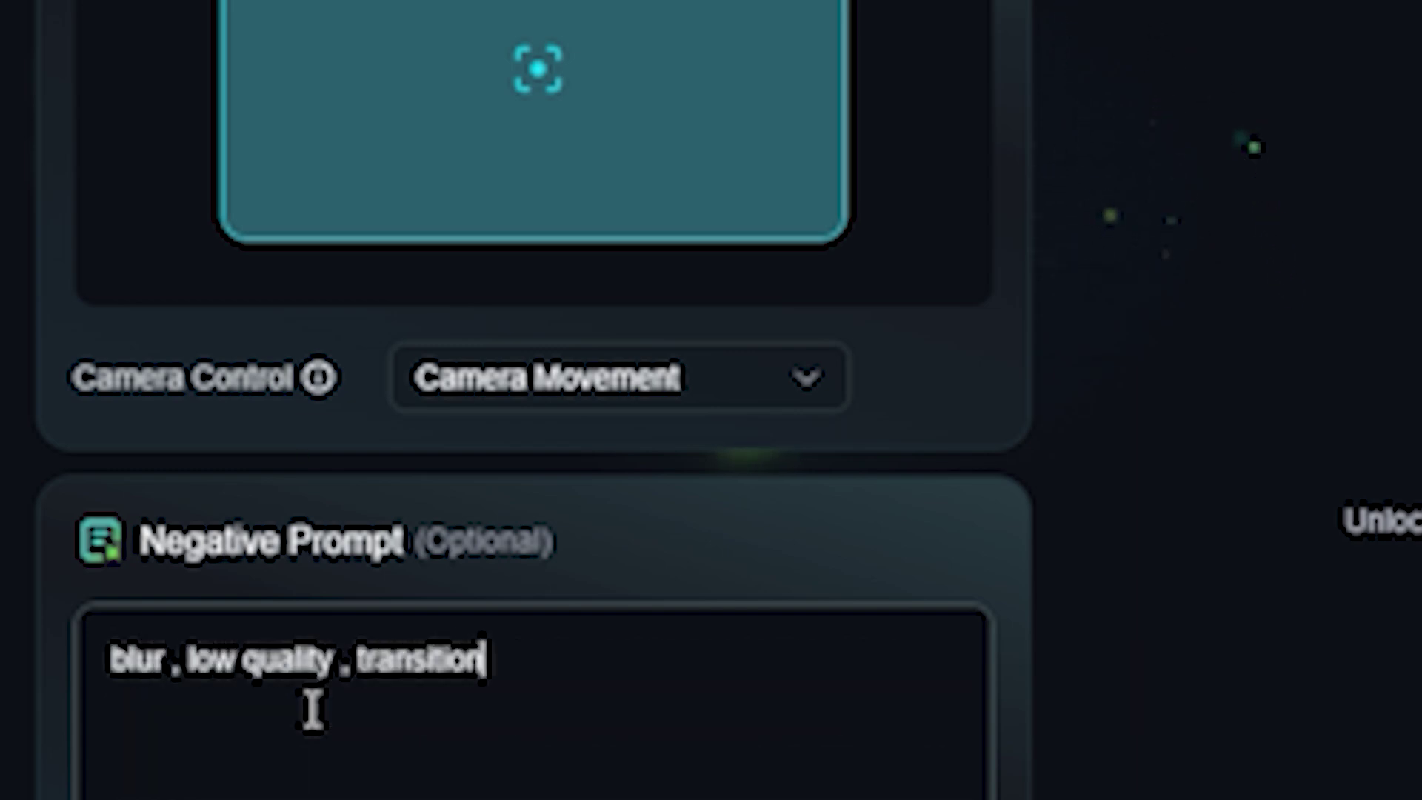
pyautogui.write(' , morphing')
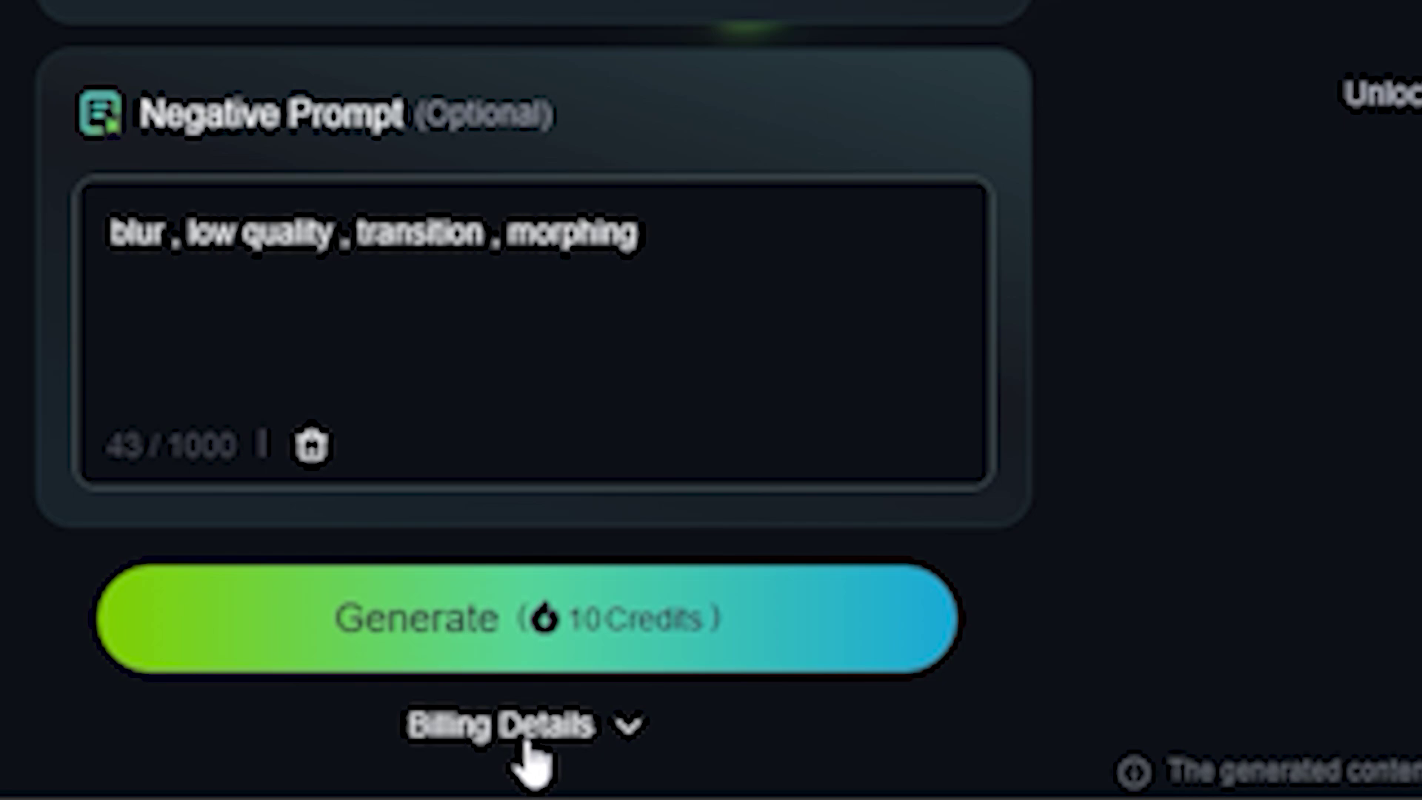
pyautogui.click(520, 734)
pyautogui.click(983, 741)
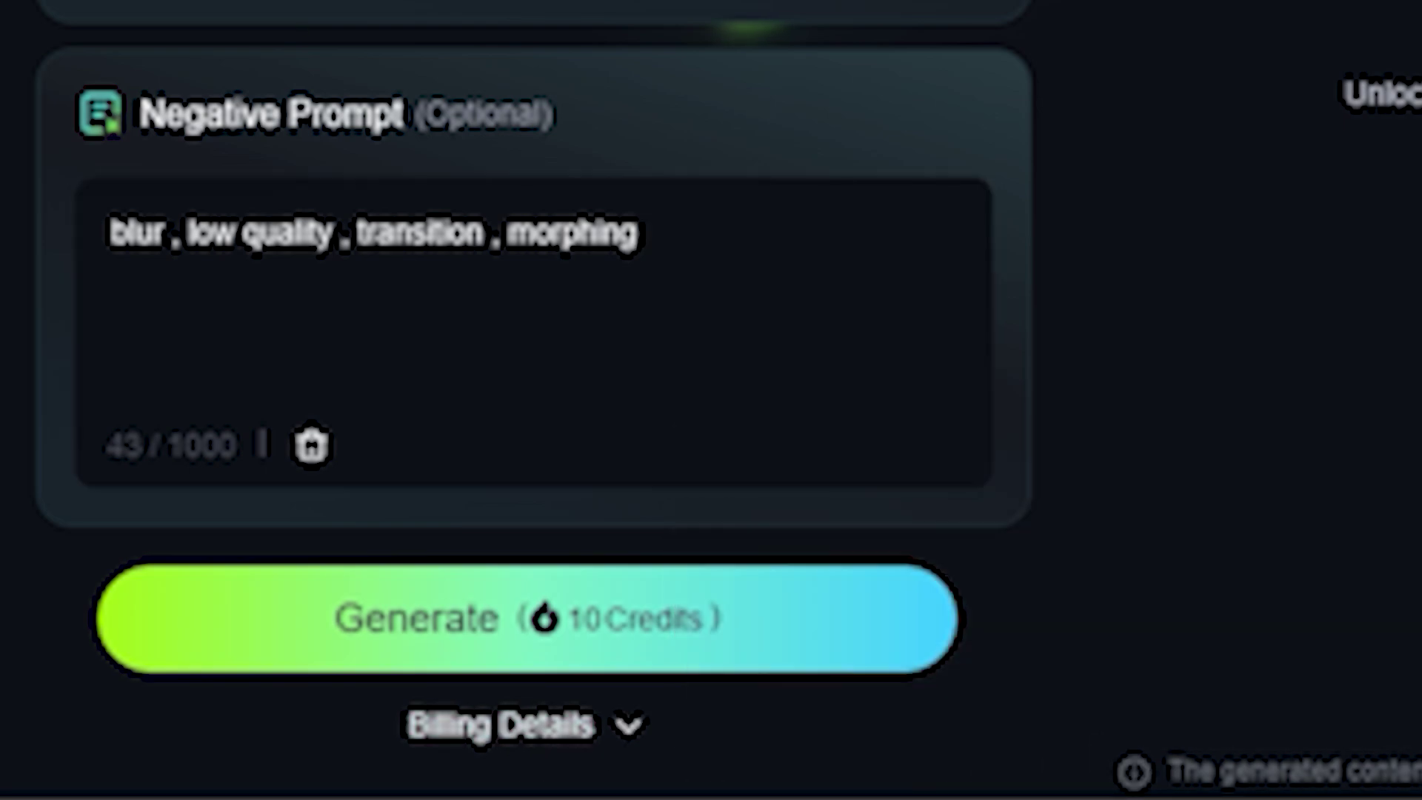
pyautogui.click(584, 638)
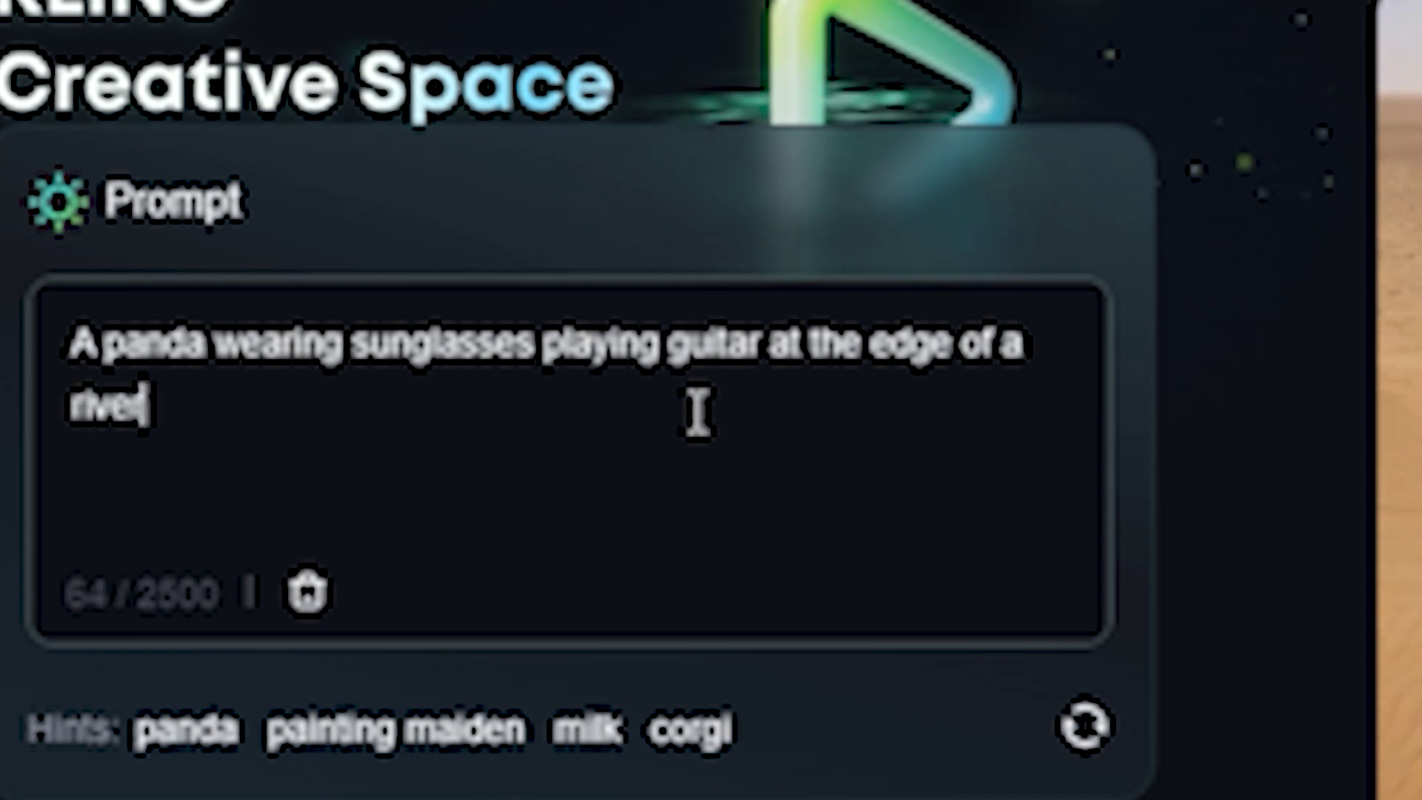
# Set the panda clip's camera control to Roll and adjust the roll amount slider.
pyautogui.scroll(-5, 696, 413)
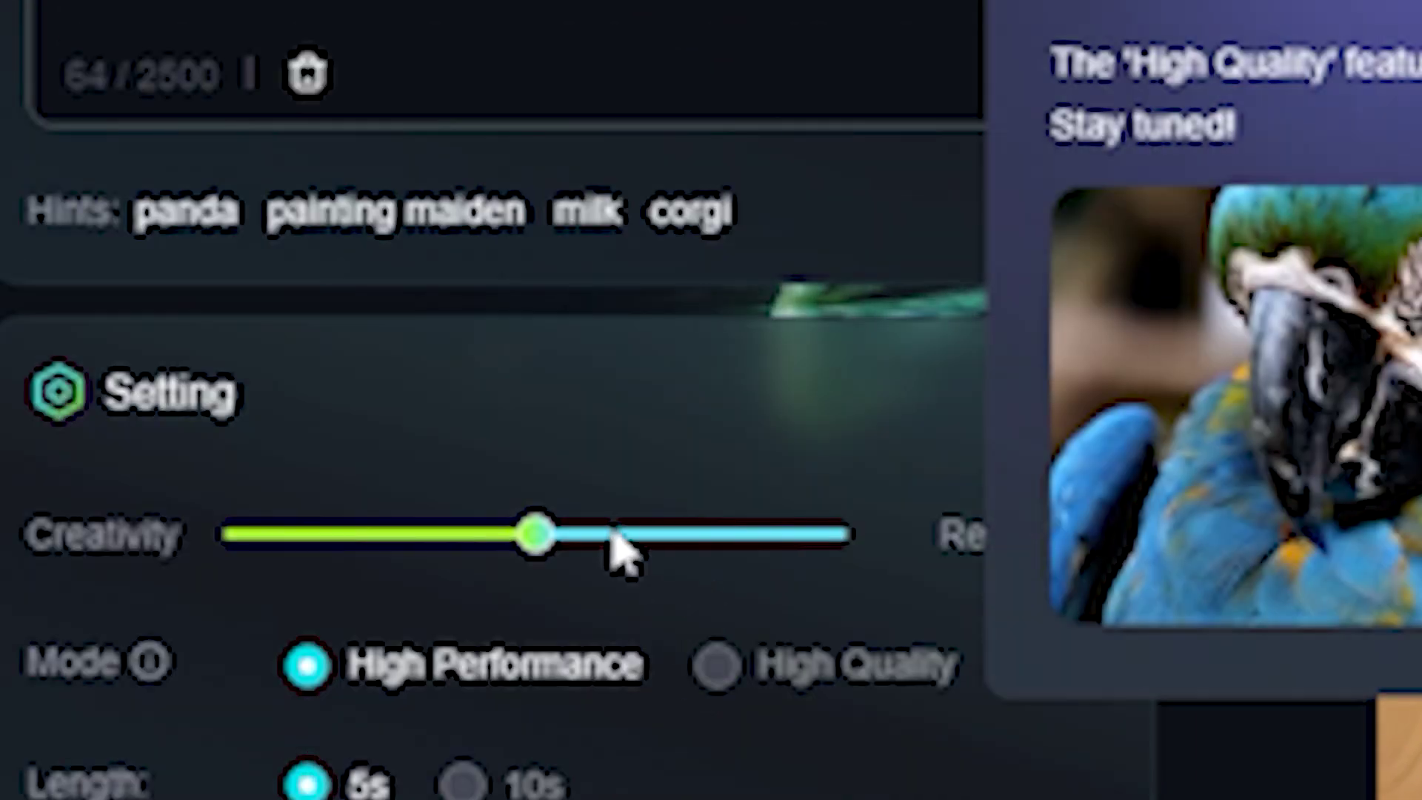
pyautogui.moveTo(532, 545)
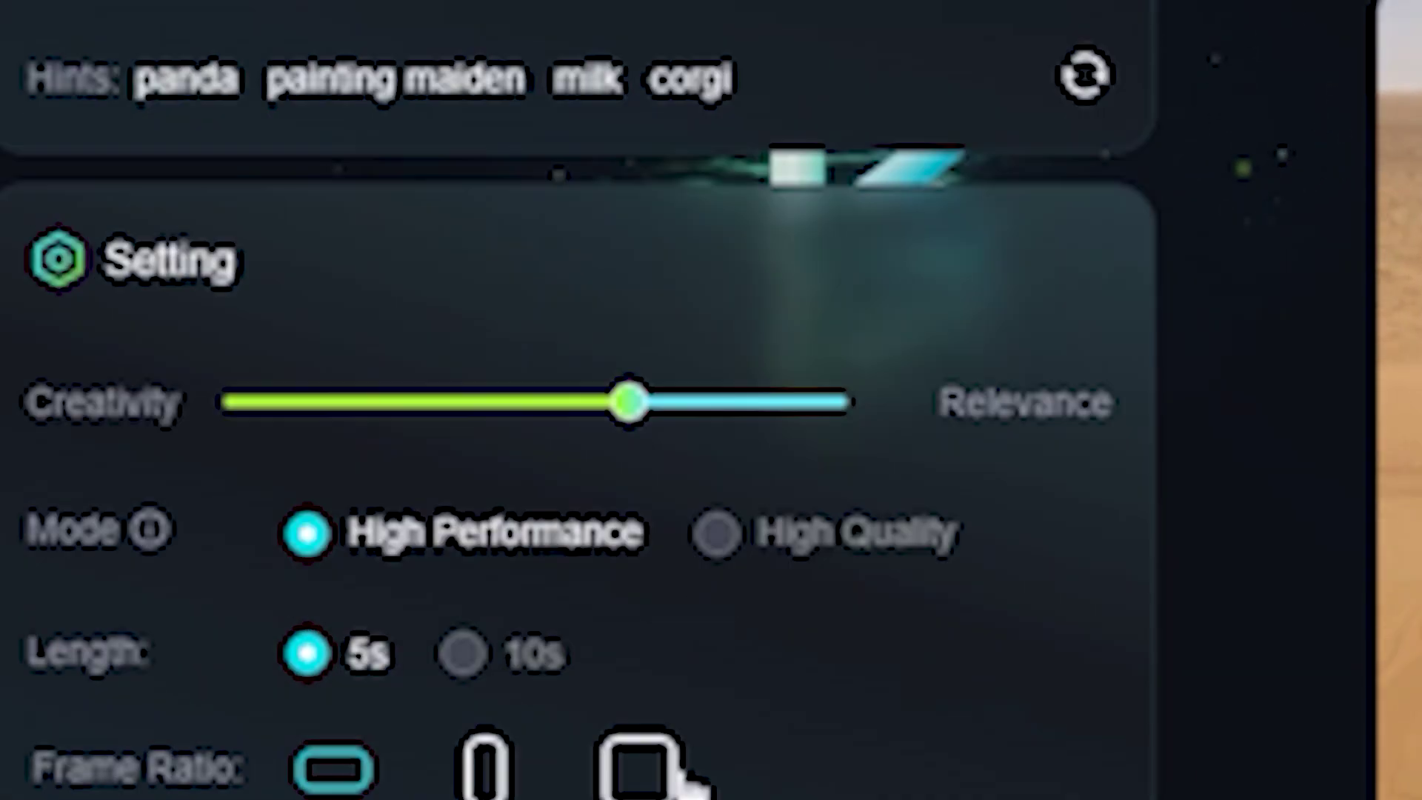
pyautogui.scroll(-10, 813, 793)
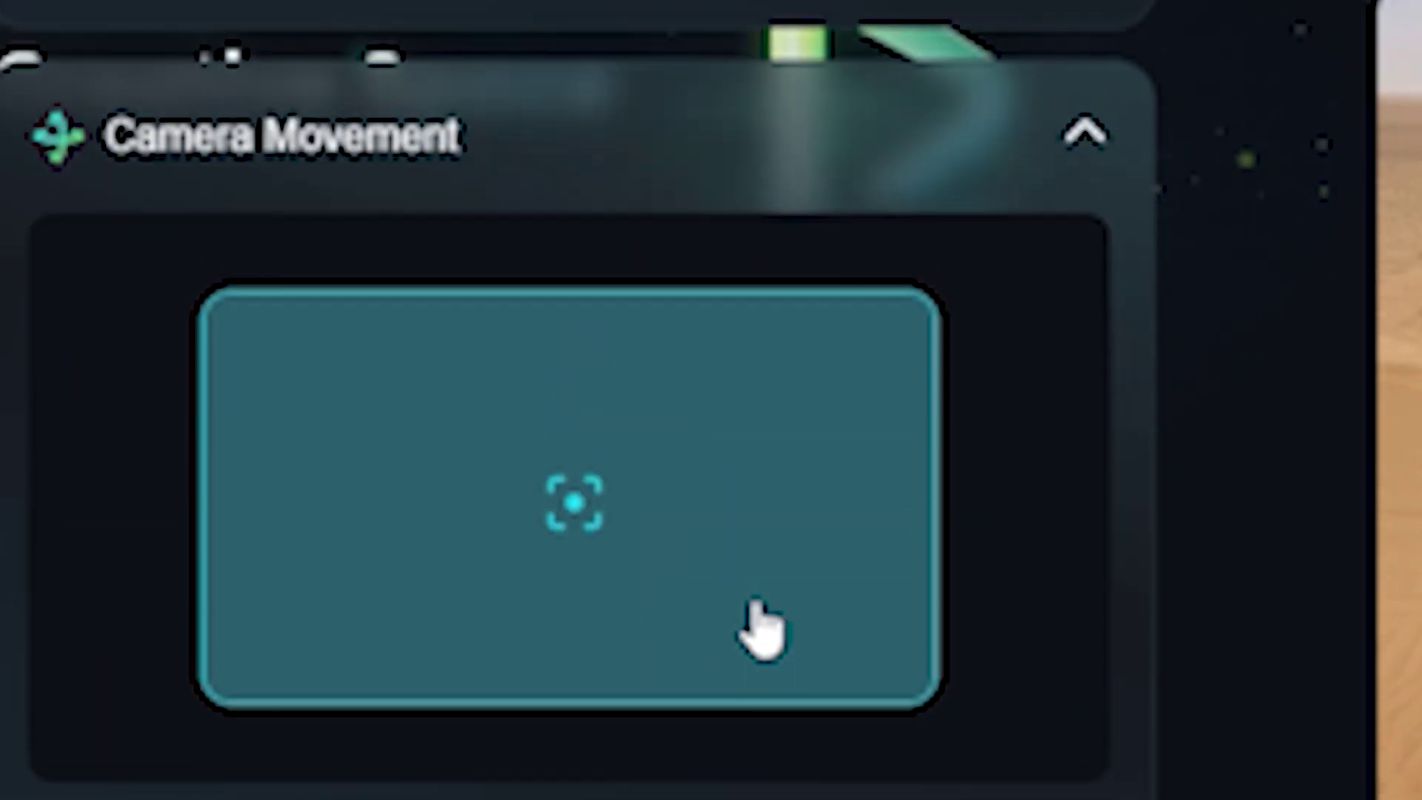
pyautogui.click(763, 630)
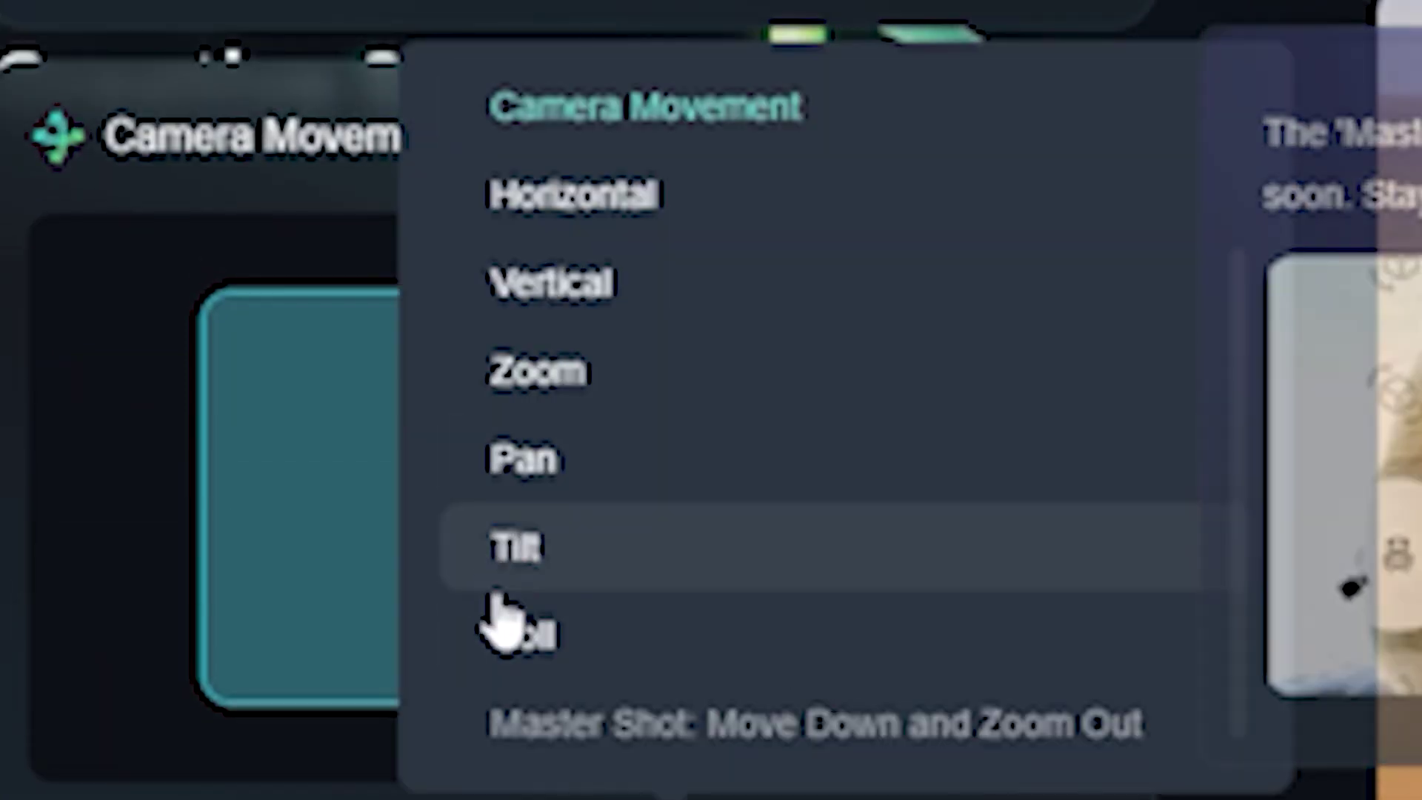
pyautogui.click(629, 641)
pyautogui.scroll(-5, 692, 634)
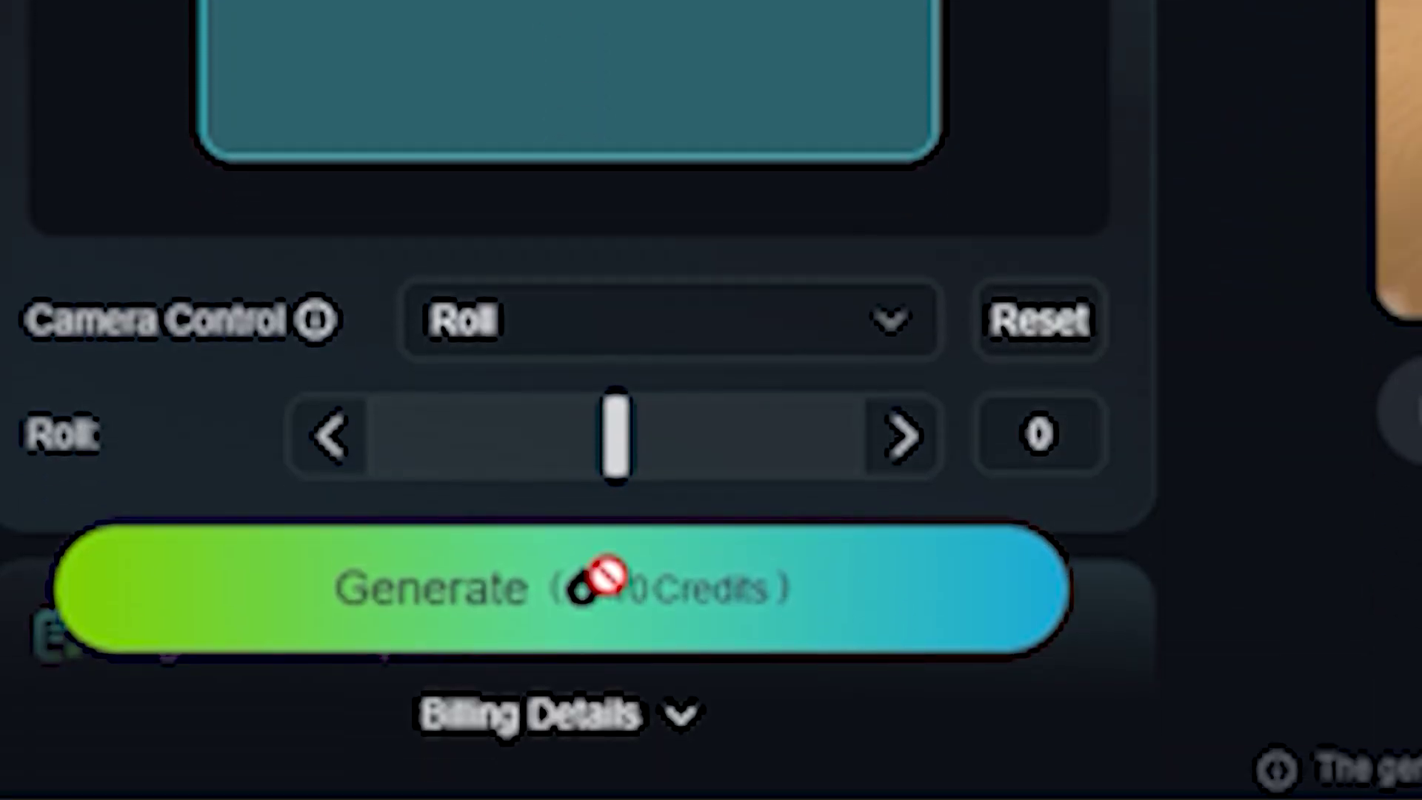
pyautogui.moveTo(559, 437); pyautogui.dragTo(693, 434)
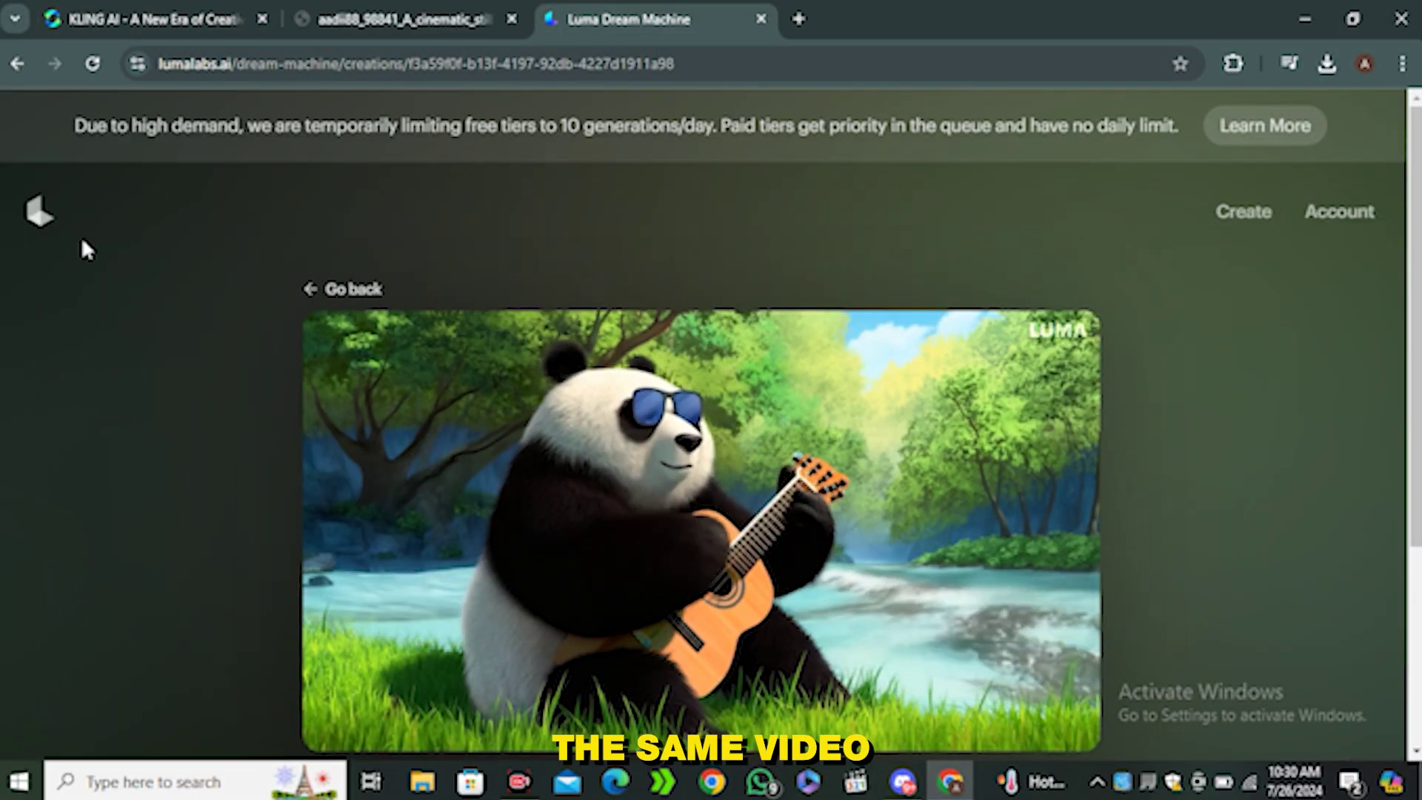
# Scroll Luma Dream Machine to view its cartoon panda playing guitar by the river.
pyautogui.scroll(-2, 349, 297)
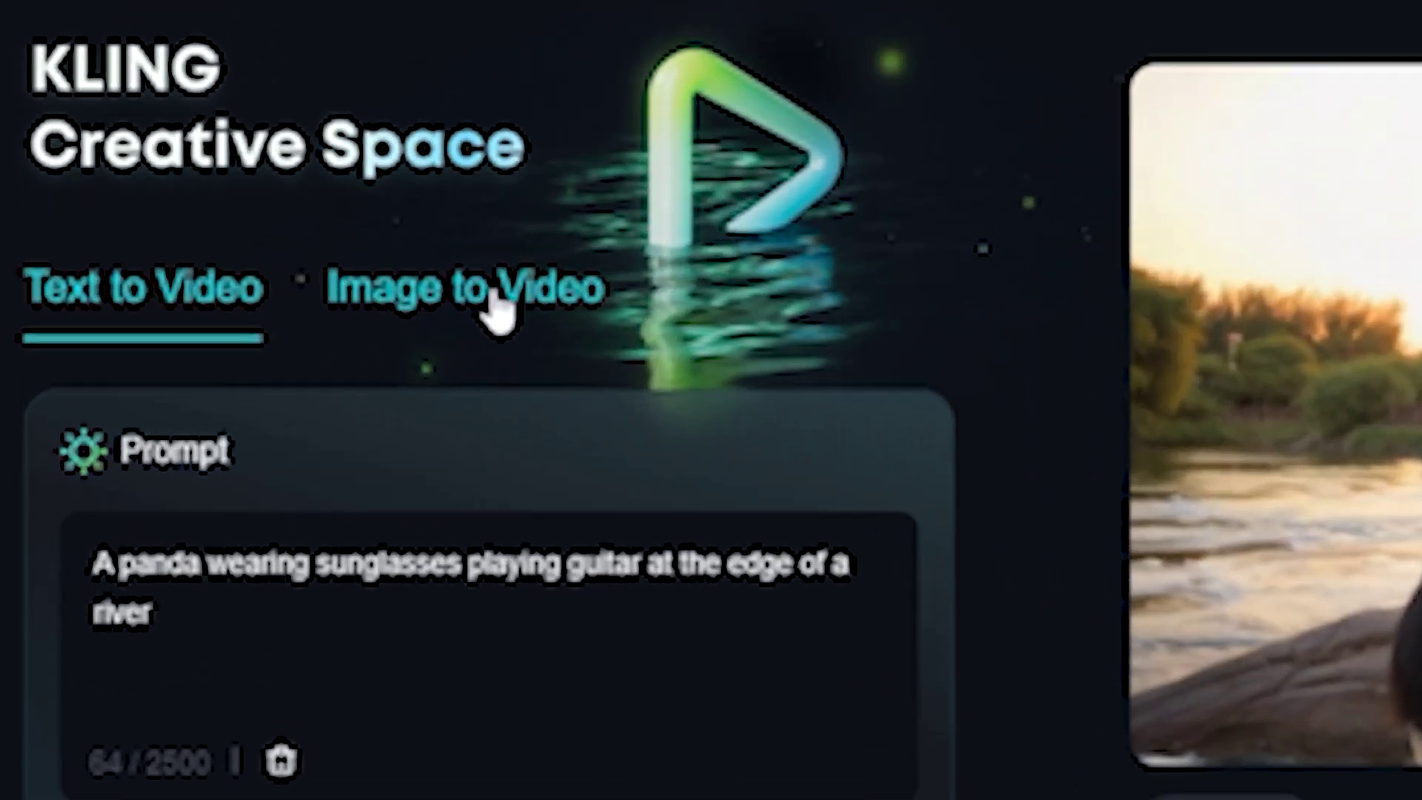
# Switch to Image to Video and upload a starting image of a man reading a newspaper.
pyautogui.click(267, 319)
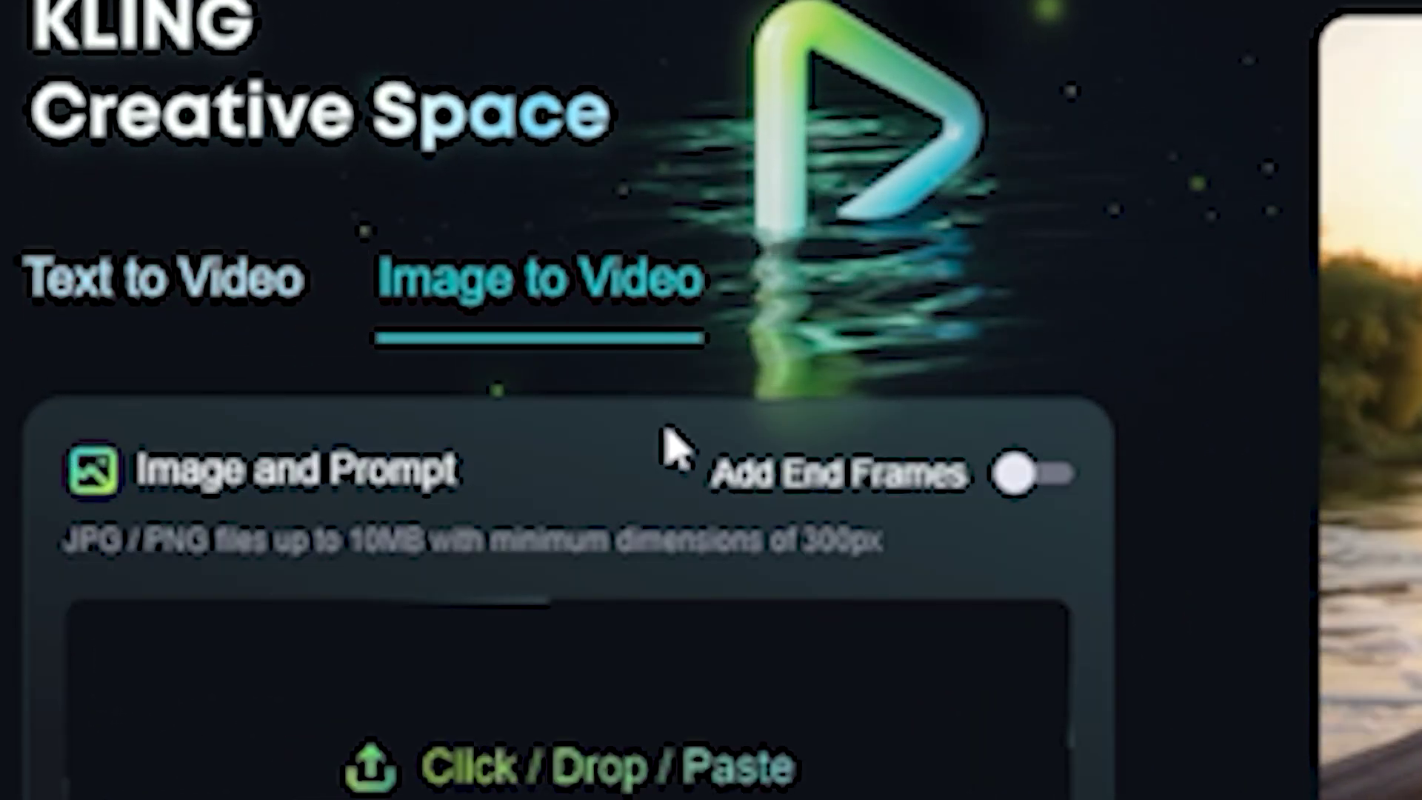
pyautogui.scroll(-3, 692, 559)
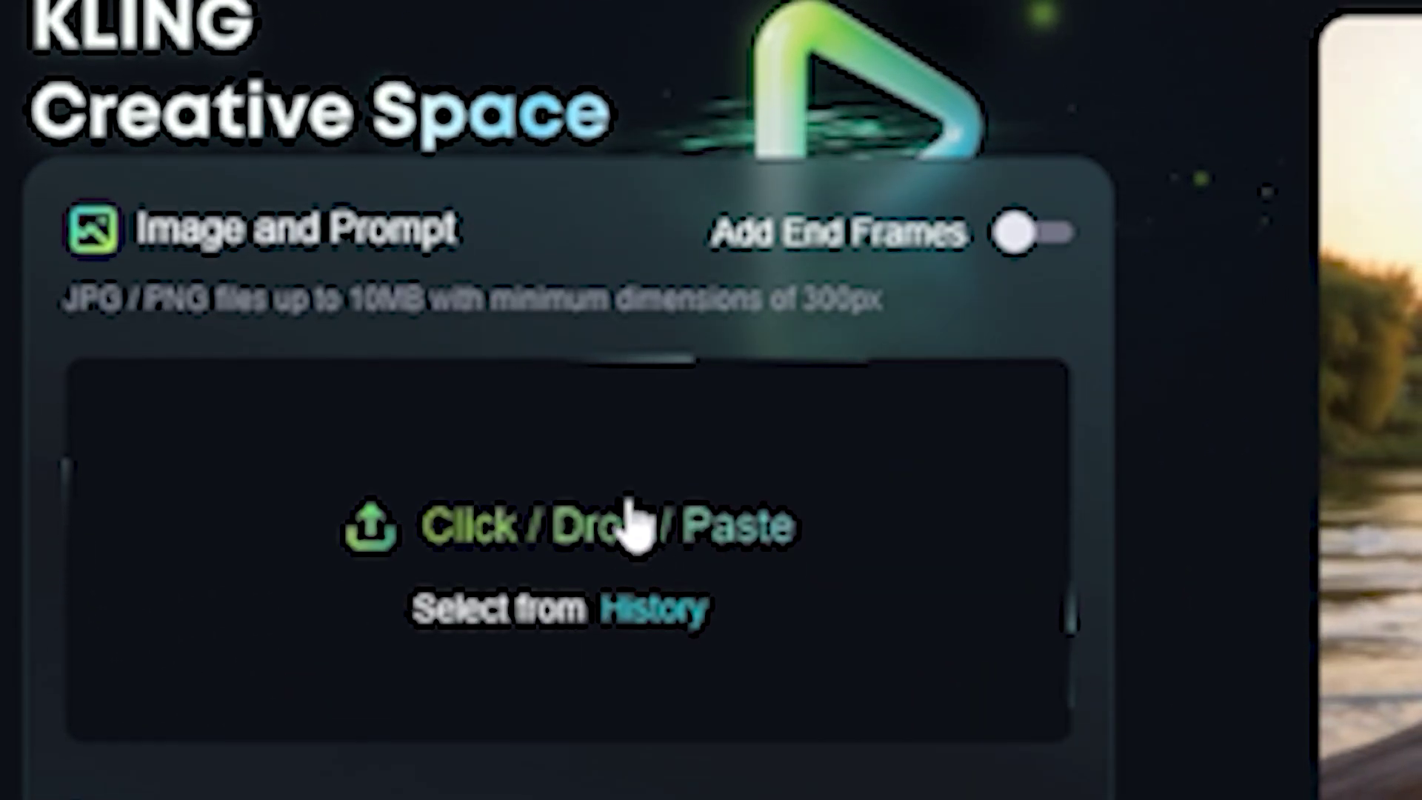
pyautogui.moveTo(874, 278)
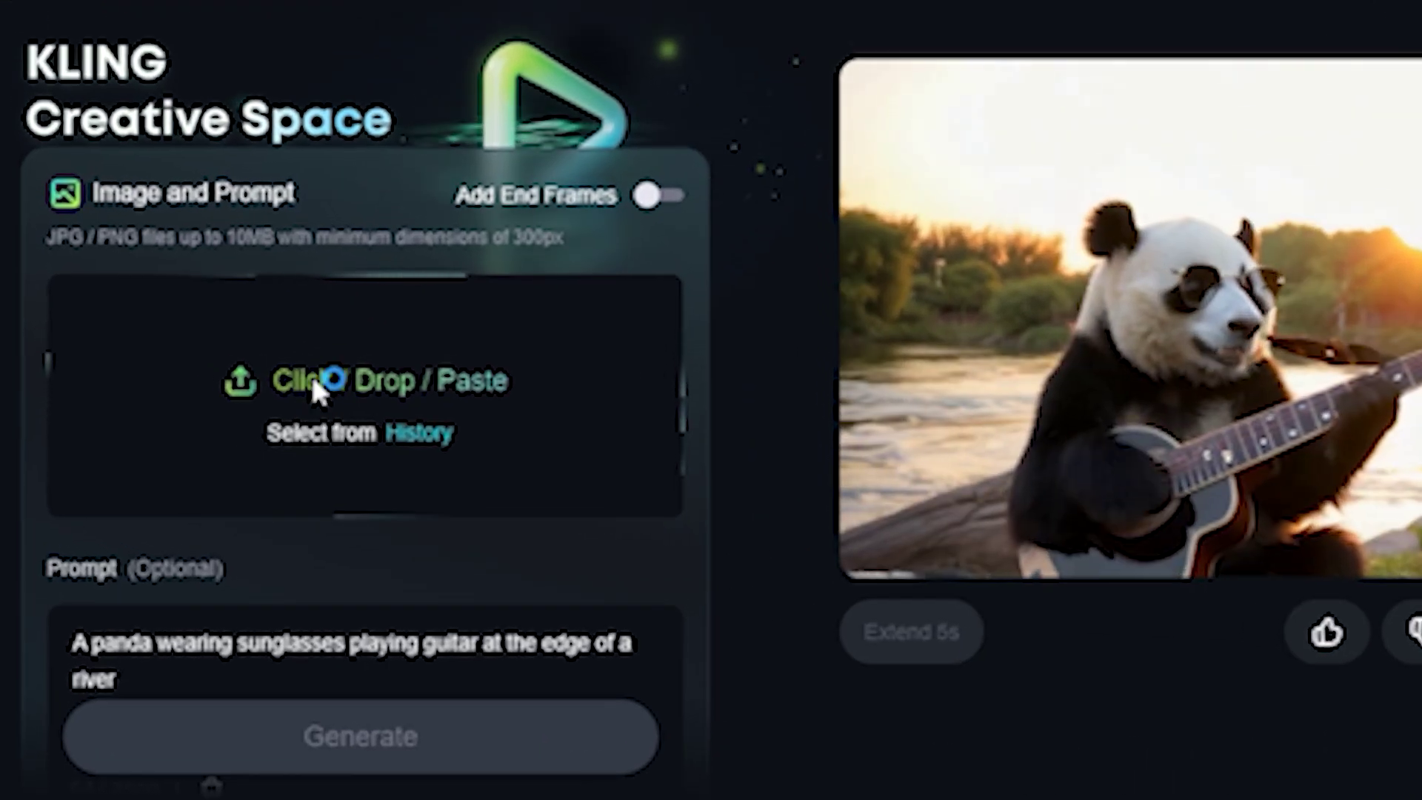
pyautogui.click(458, 274)
pyautogui.doubleClick(626, 356)
# Replace the panda prompt with 'A man reading a newspaper , cinematic movie shot' and generate.
pyautogui.scroll(-4, 657, 397)
pyautogui.click(209, 483)
pyautogui.click(100, 361)
pyautogui.write('A man reading a newspaper , cin')
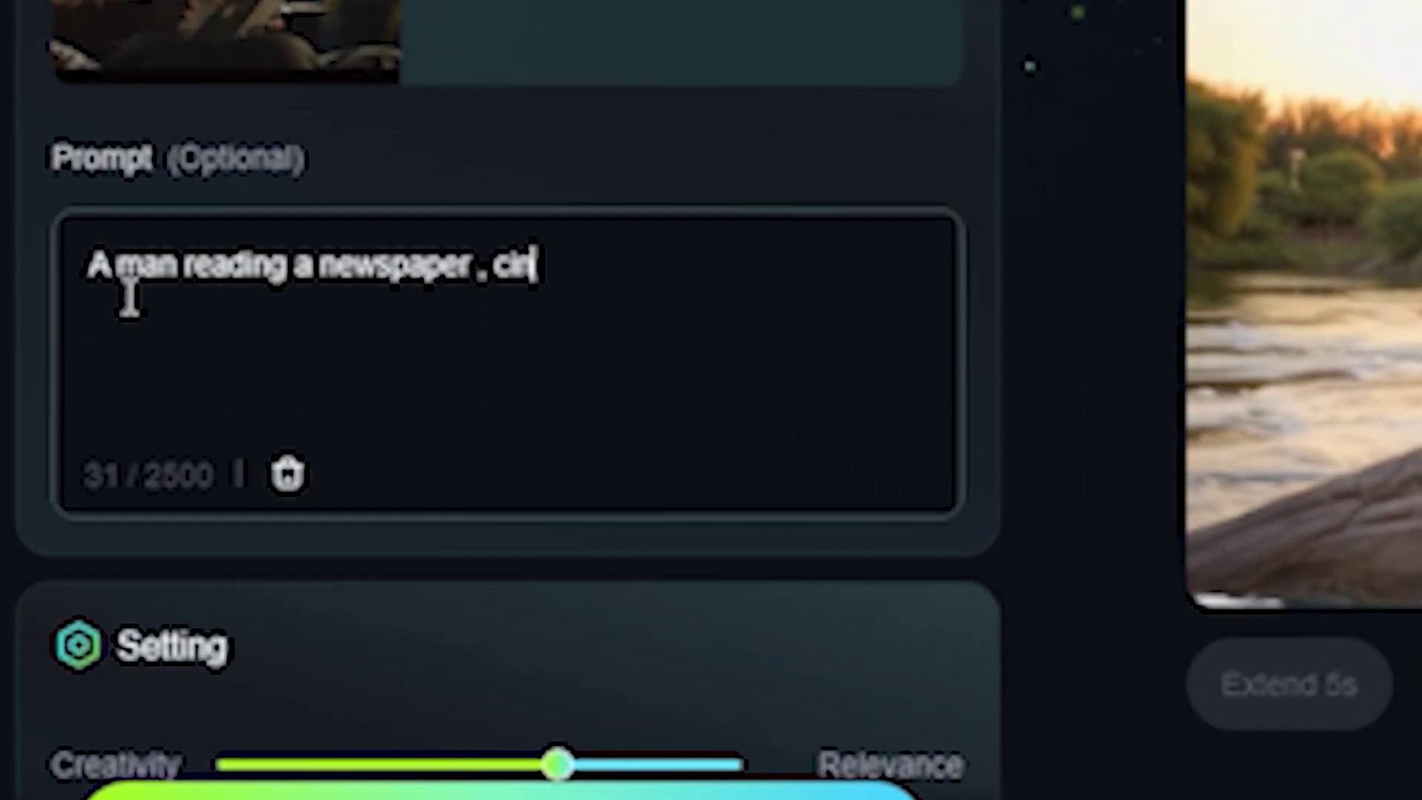
pyautogui.write('ematic movie shot')
pyautogui.scroll(-5, 512, 368)
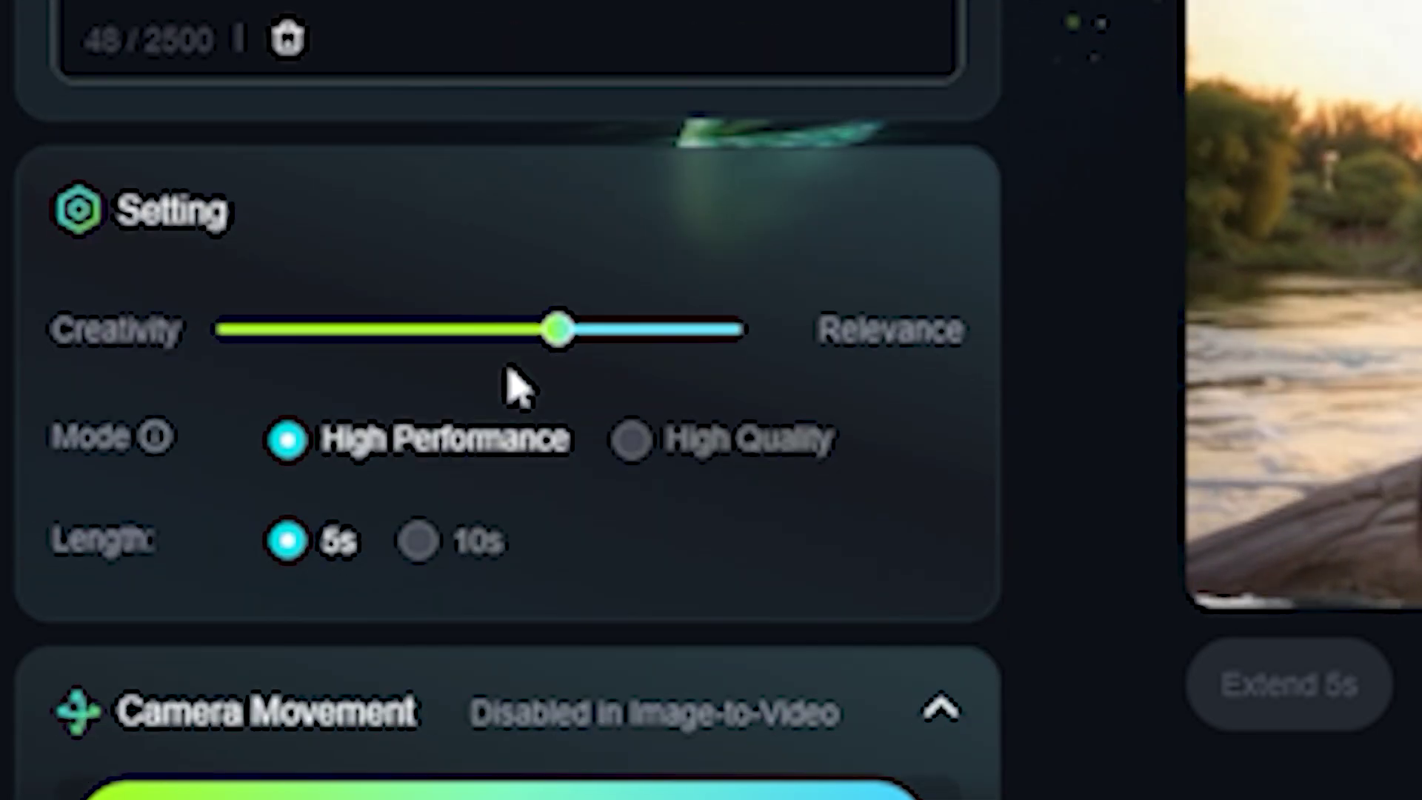
pyautogui.scroll(-6, 511, 363)
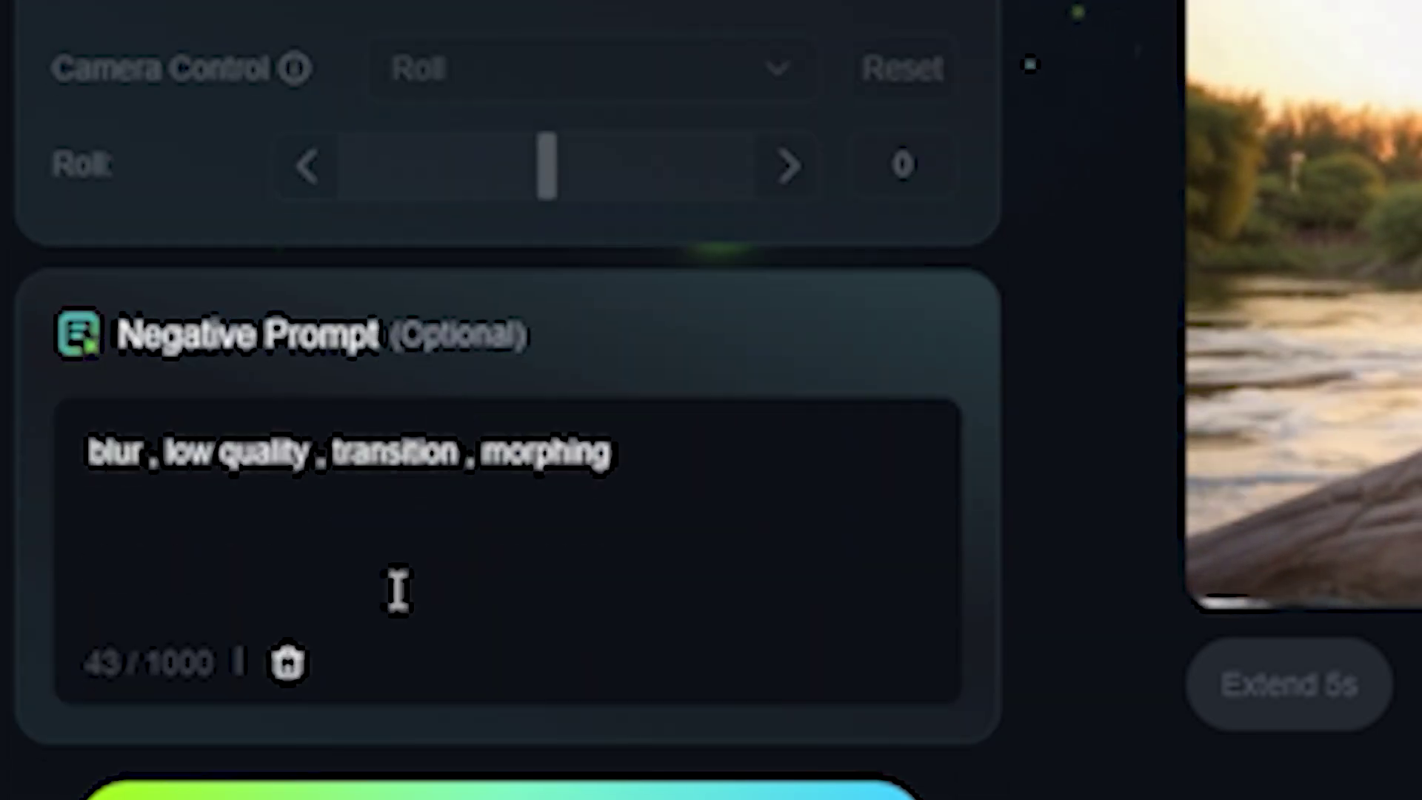
pyautogui.scroll(-3, 565, 769)
pyautogui.click(578, 638)
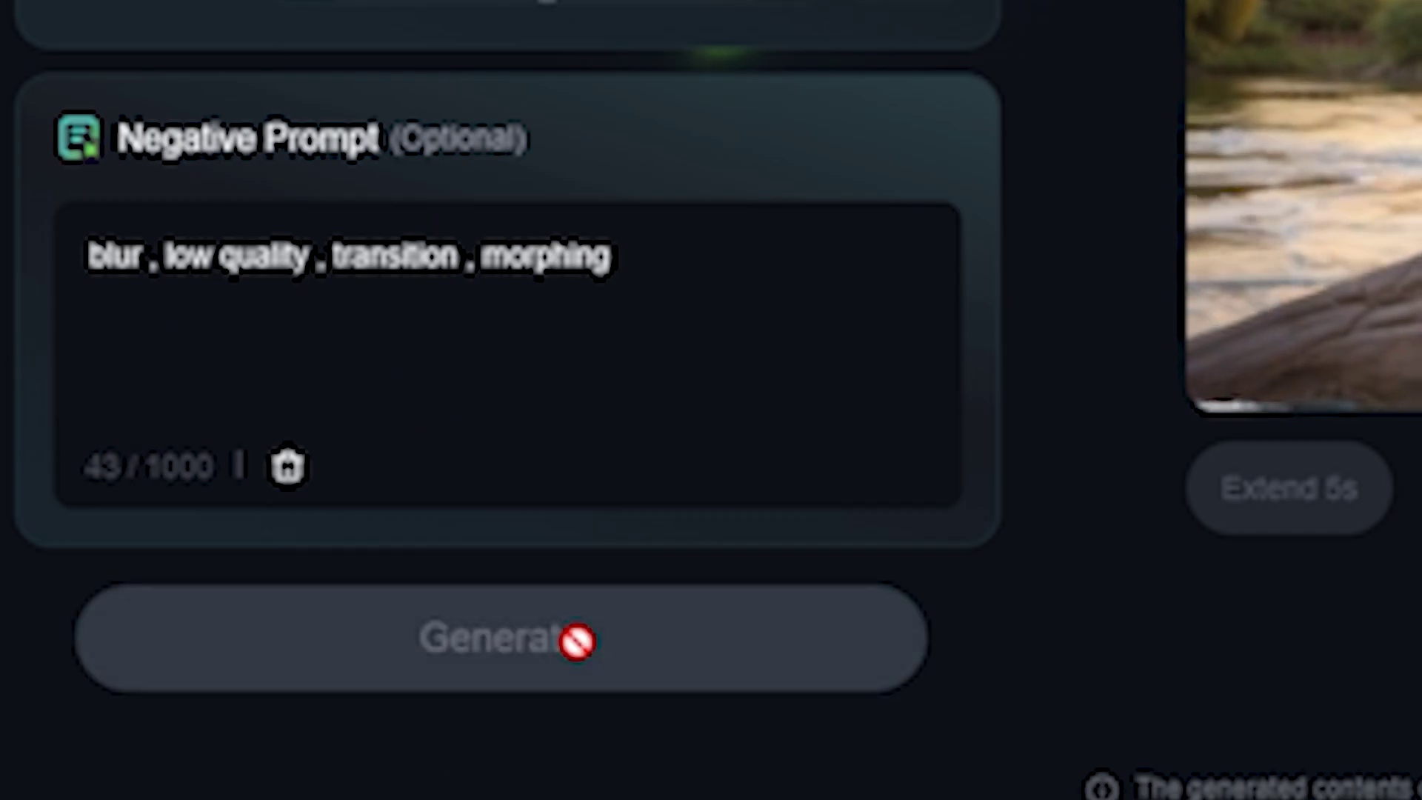